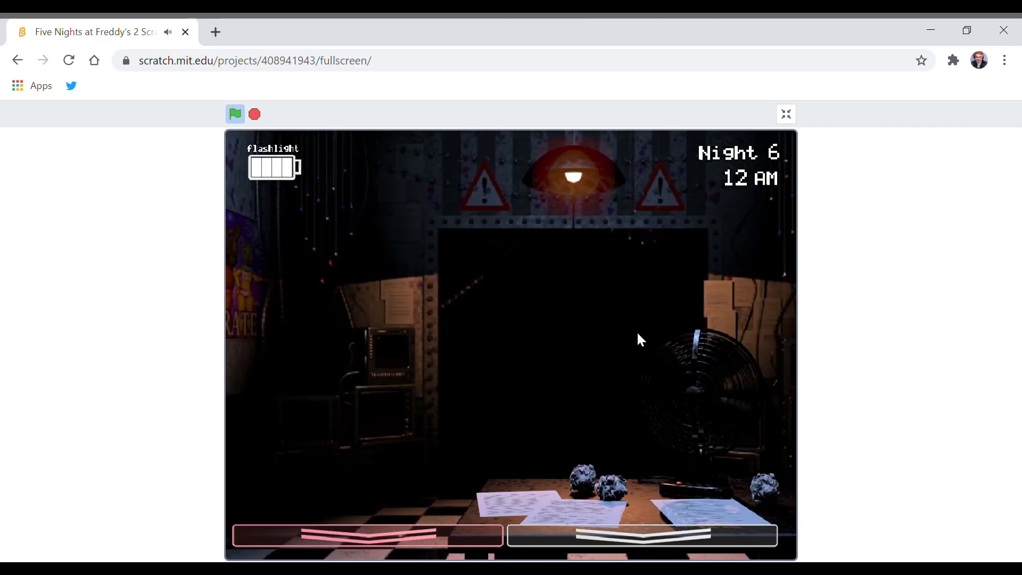
Switch the monitor to the Prize Corner camera and wind the music box until full.
{"action": "left_click", "coordinate": [752, 393]}
{"action": "mouse_move", "coordinate": [642, 535]}
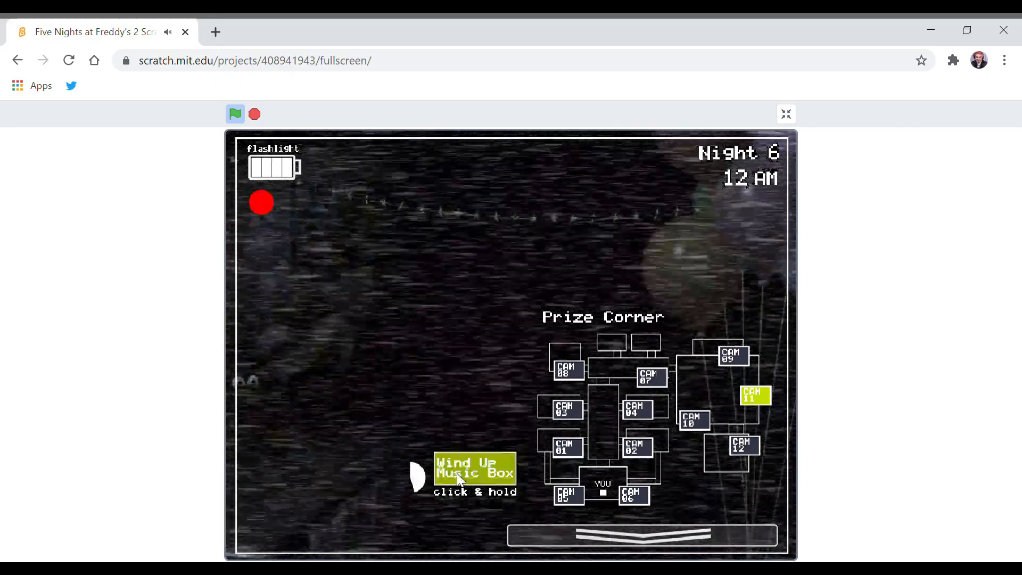
{"action": "mouse_move", "coordinate": [456, 474]}
{"action": "left_mouse_down"}
{"action": "mouse_move", "coordinate": [467, 470]}
{"action": "mouse_move", "coordinate": [454, 465]}
{"action": "left_mouse_up"}
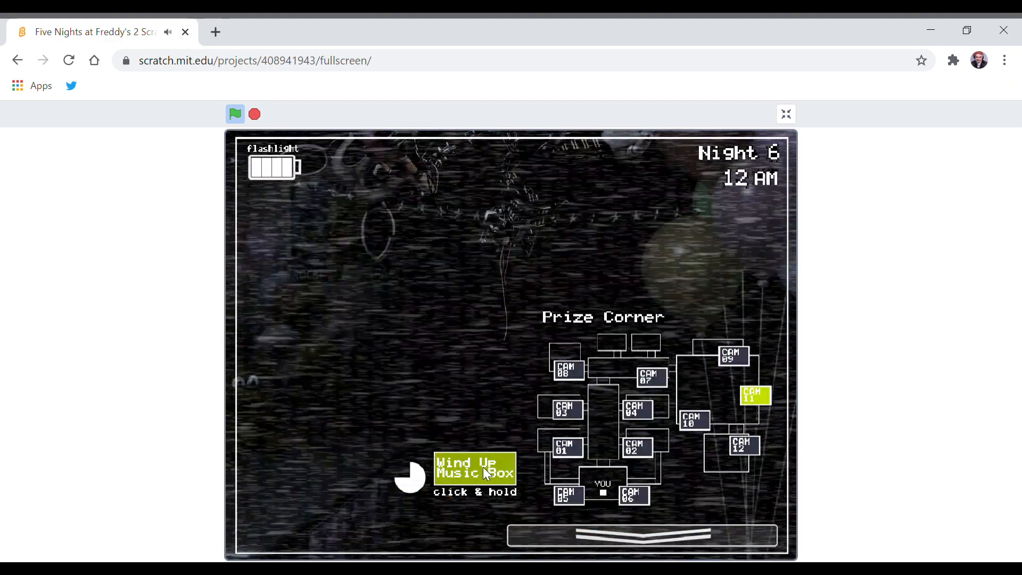
{"action": "left_click_drag", "start_coordinate": [484, 467], "coordinate": [475, 465]}
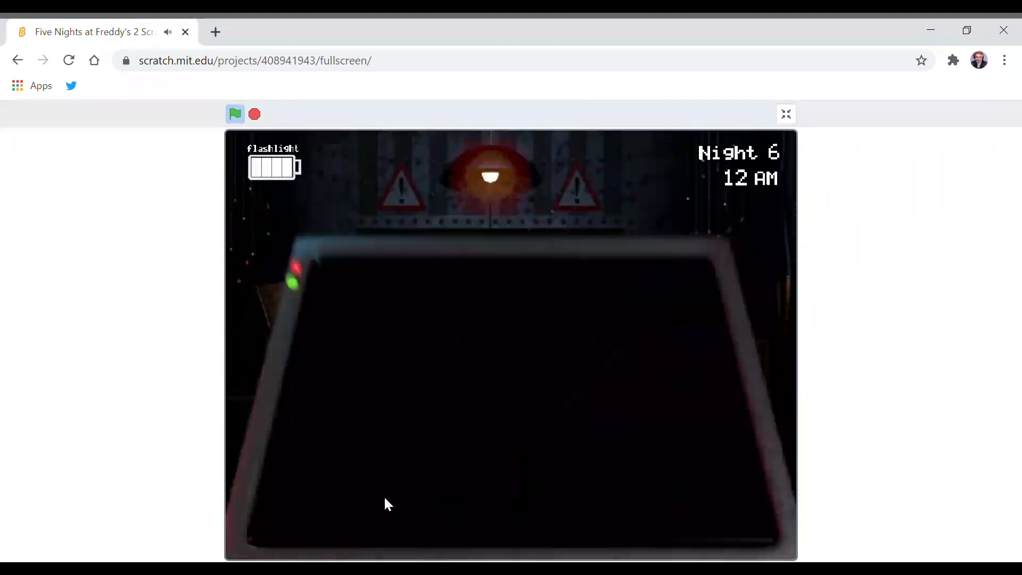
Cycle the mask, hallway light and monitor to check the office while keeping the box wound.
{"action": "left_click", "coordinate": [415, 336]}
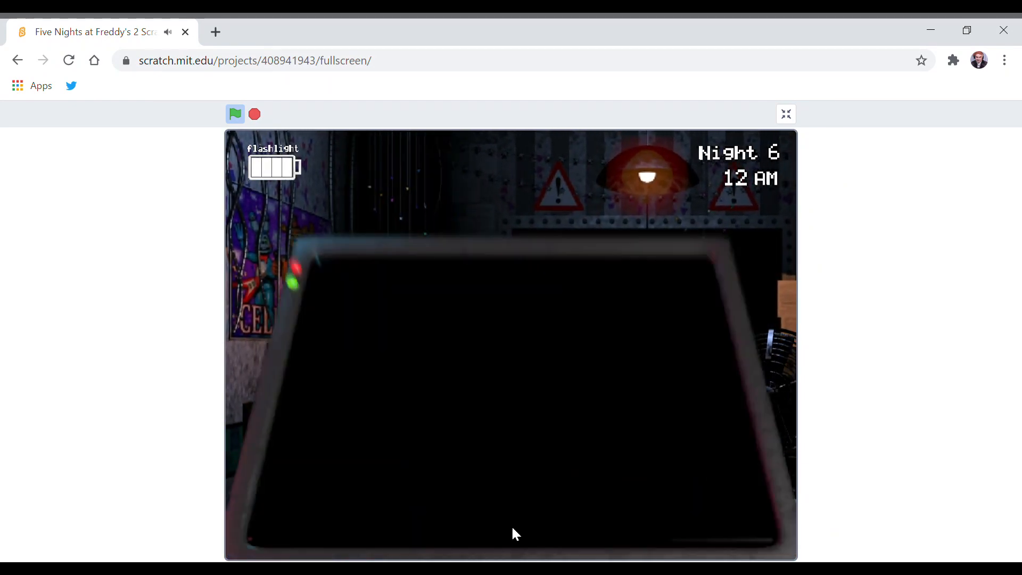
{"action": "left_click_drag", "start_coordinate": [406, 480], "coordinate": [406, 479]}
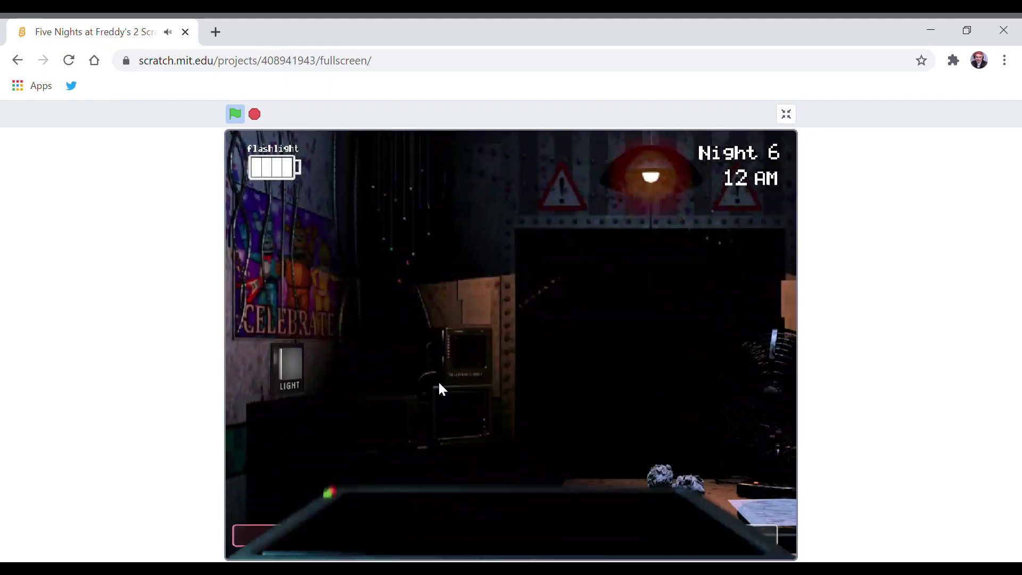
{"action": "left_click", "coordinate": [441, 389]}
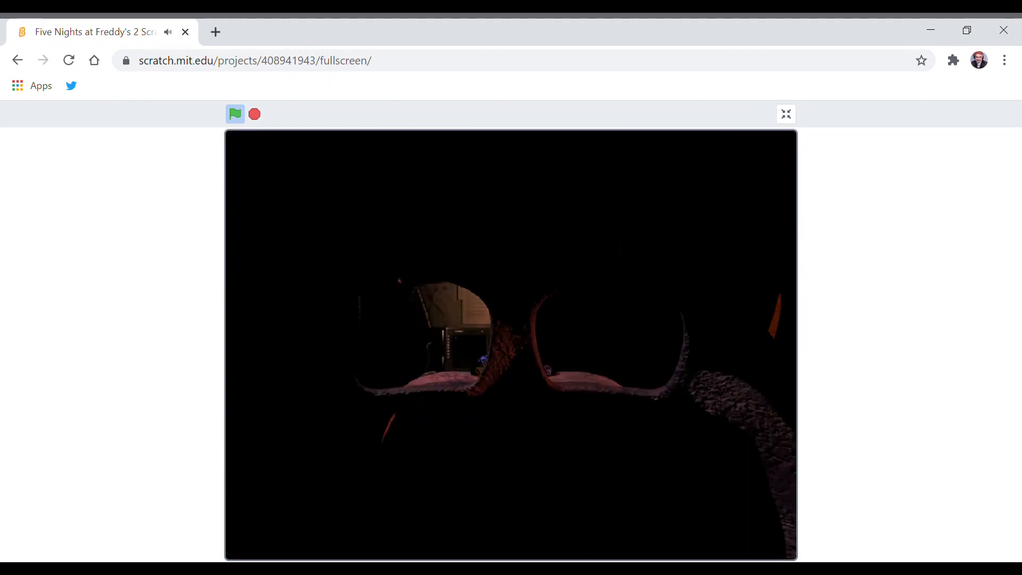
{"action": "left_click", "coordinate": [368, 535]}
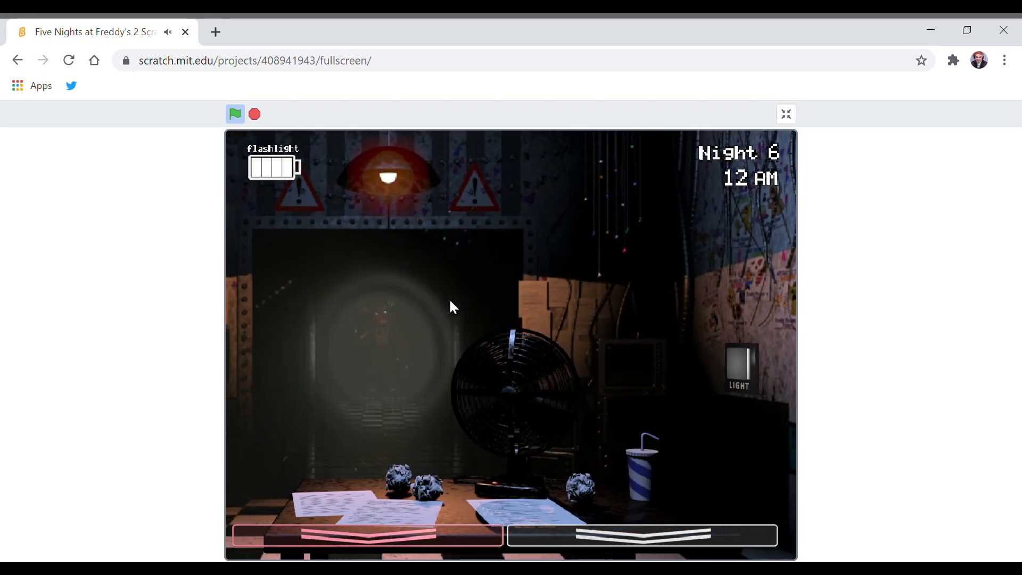
Raise the monitor to wind the music box again, lower it and put the Freddy mask back on.
{"action": "left_click", "coordinate": [640, 536]}
{"action": "left_click_drag", "start_coordinate": [488, 470], "coordinate": [480, 467]}
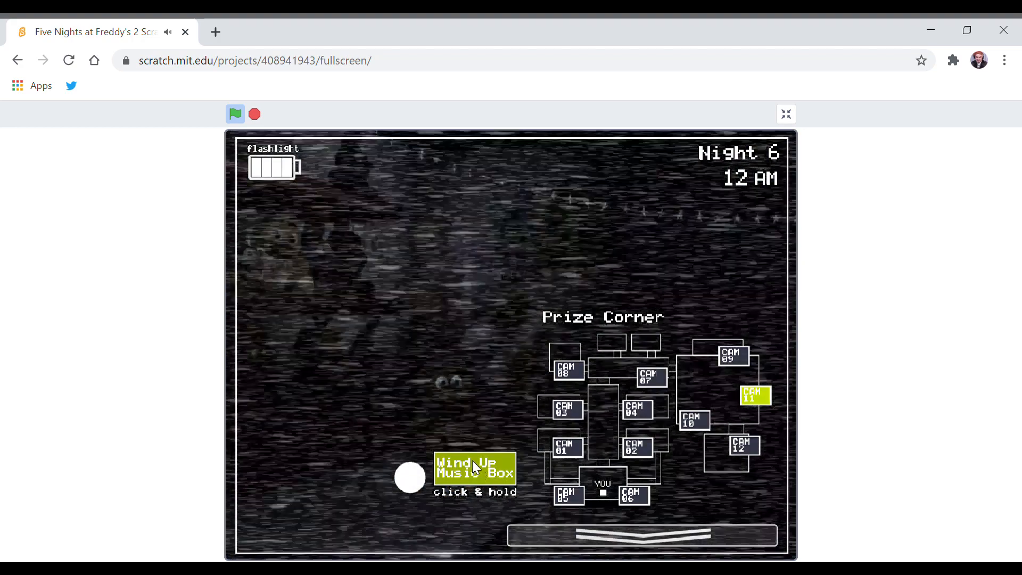
{"action": "left_click", "coordinate": [639, 536]}
{"action": "left_click", "coordinate": [440, 388]}
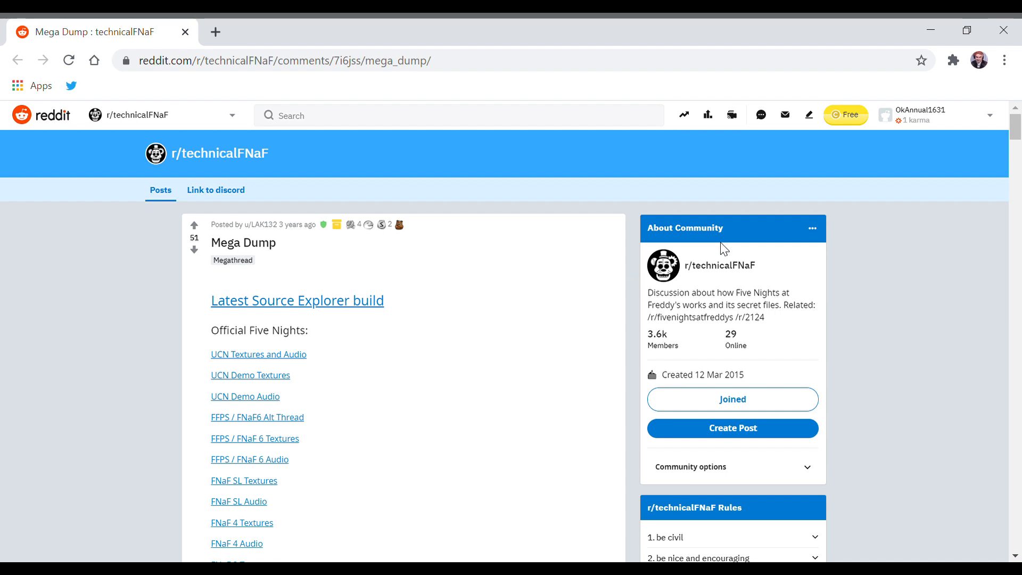
{"action": "left_click_drag", "start_coordinate": [1017, 132], "coordinate": [1016, 144]}
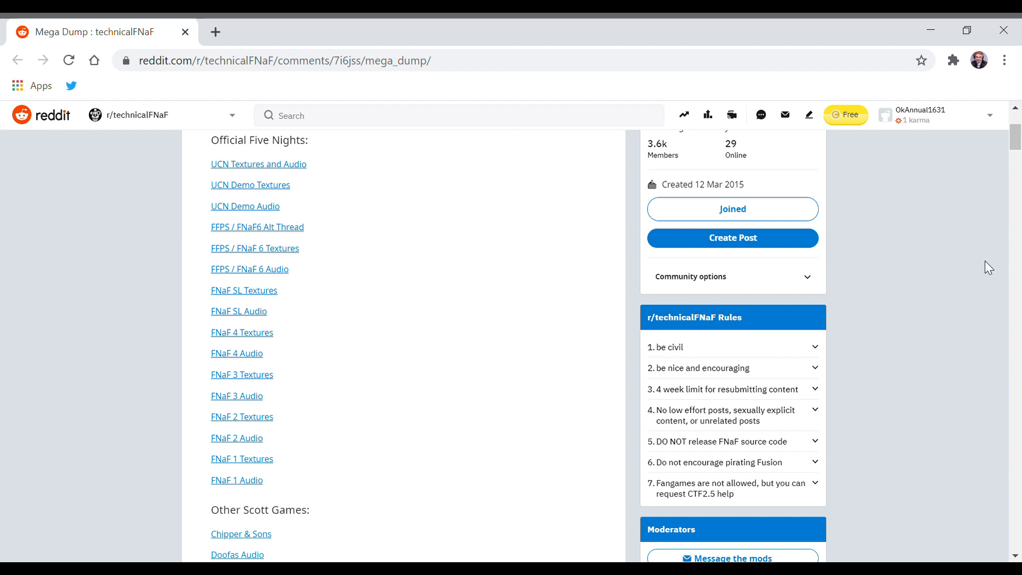
{"action": "left_click_drag", "start_coordinate": [1016, 145], "coordinate": [1016, 112]}
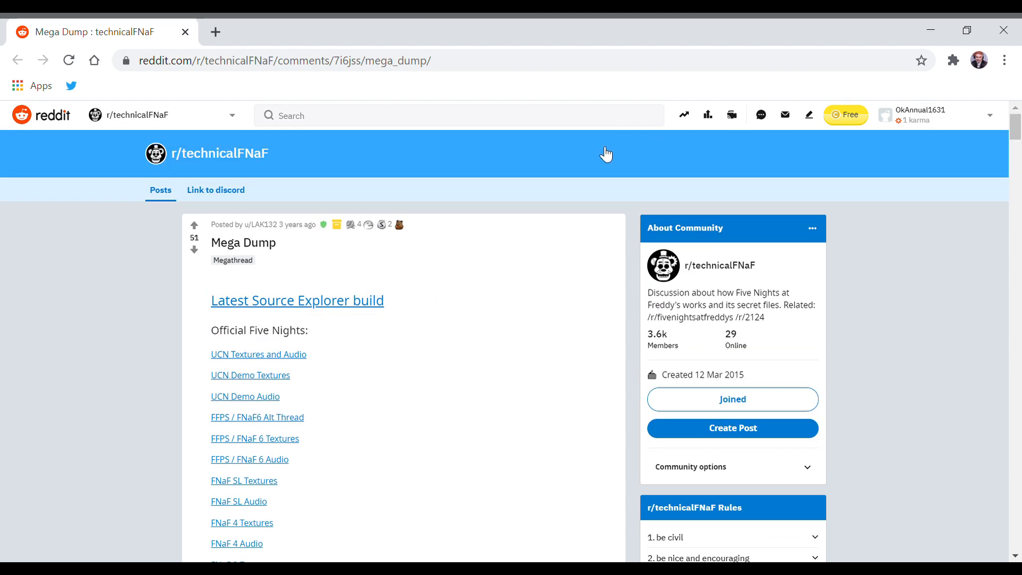
{"action": "scroll", "coordinate": [935, 263], "scroll_direction": "down", "scroll_amount": 3}
{"action": "scroll", "coordinate": [1019, 259], "scroll_direction": "down", "scroll_amount": 3}
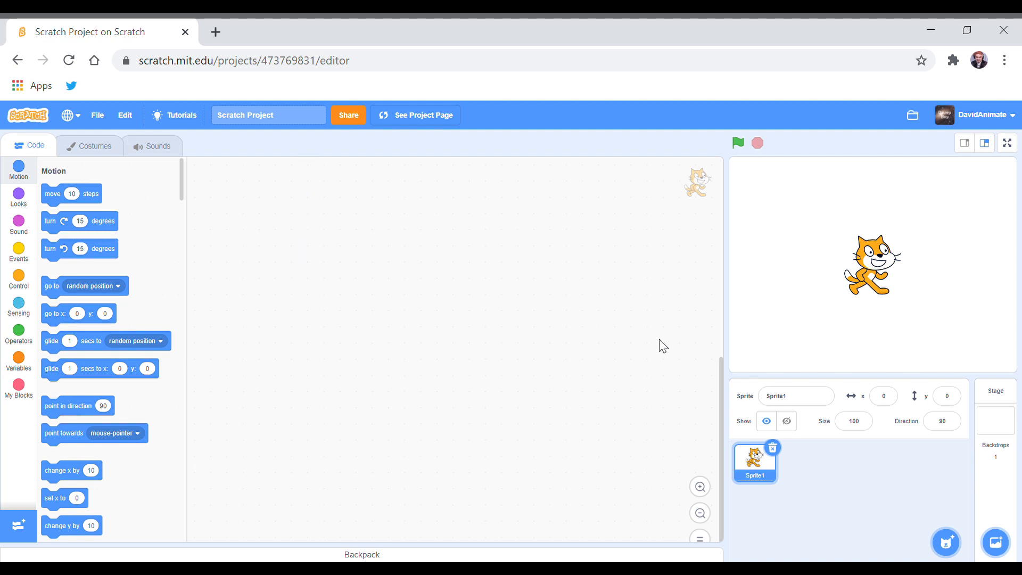
Delete Sprite1, retitle the project 'Five Nights at Freddy's 2' and open the backdrop editor.
{"action": "left_click", "coordinate": [774, 447]}
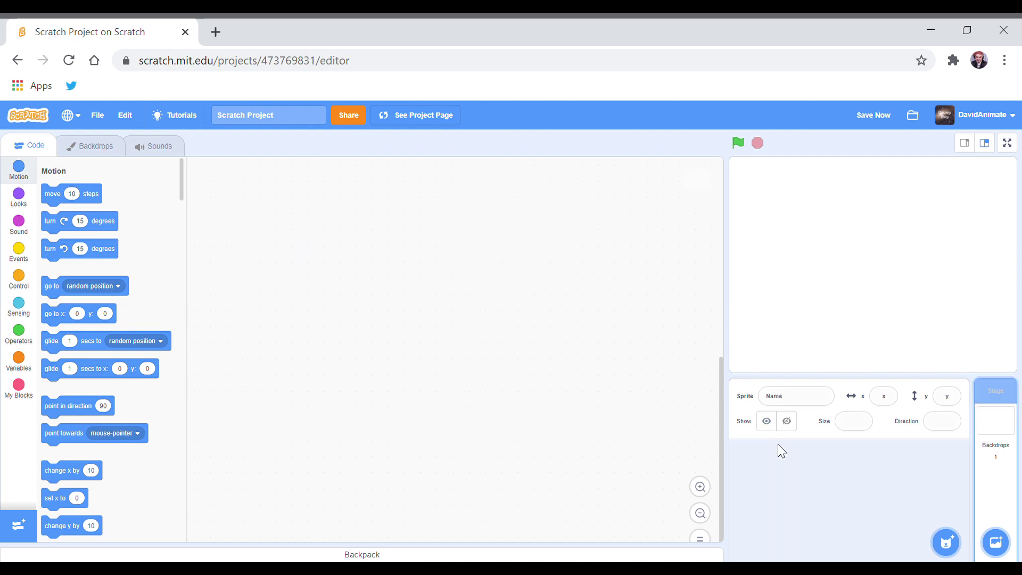
{"action": "left_click", "coordinate": [292, 116]}
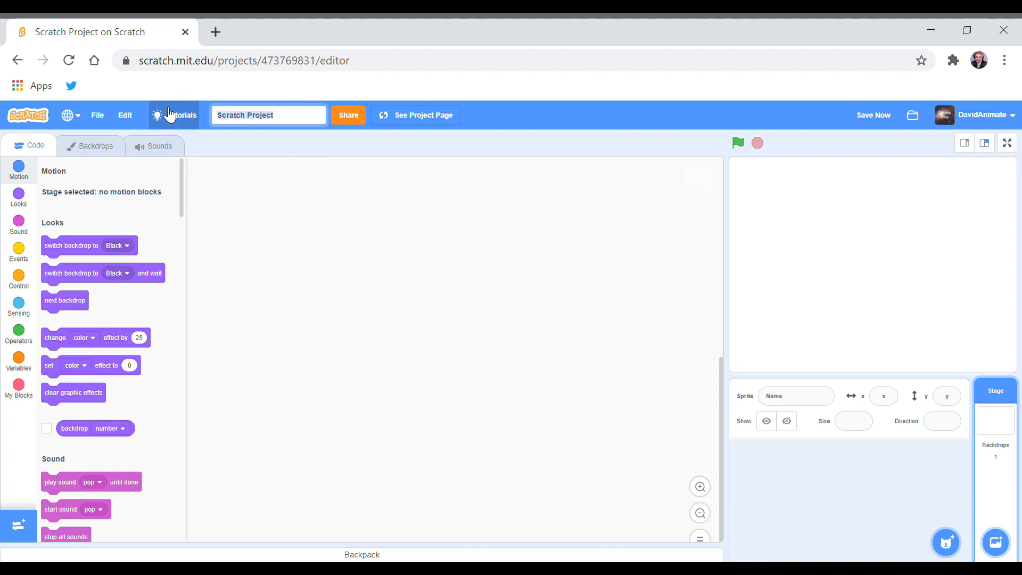
{"action": "type", "text": "Five Nights at Freddy's 2"}
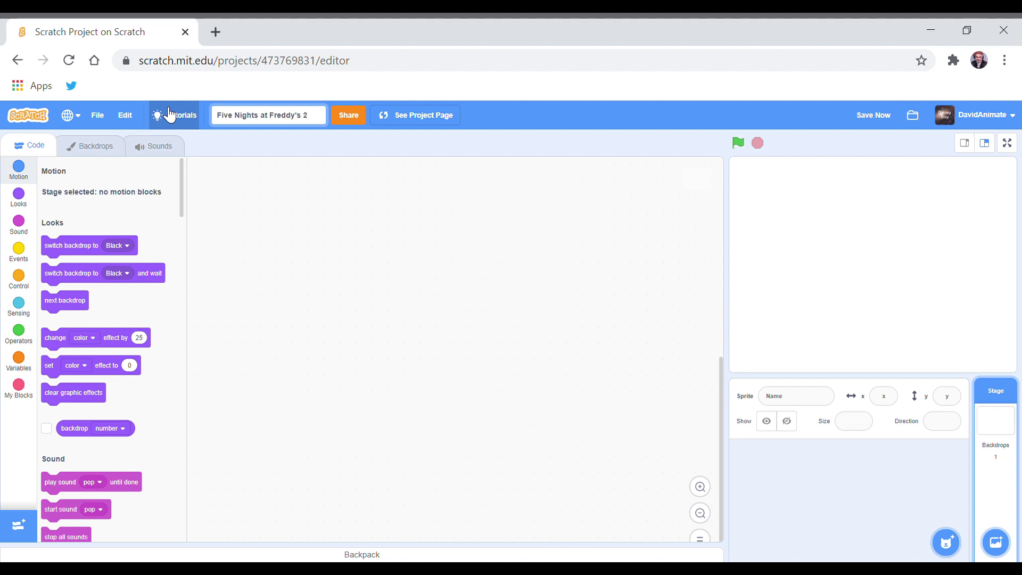
{"action": "key", "text": "Return"}
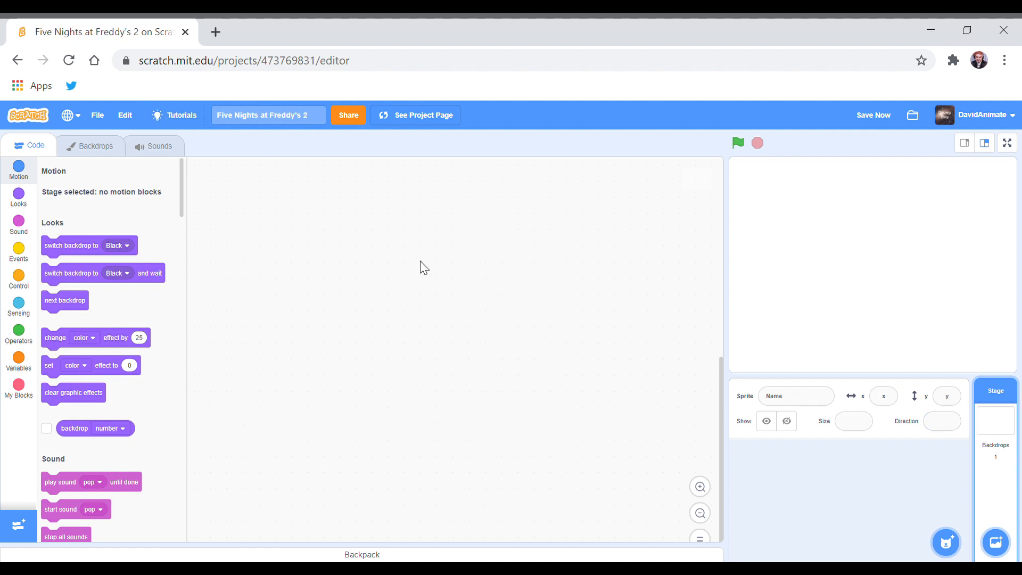
{"action": "left_click", "coordinate": [96, 147]}
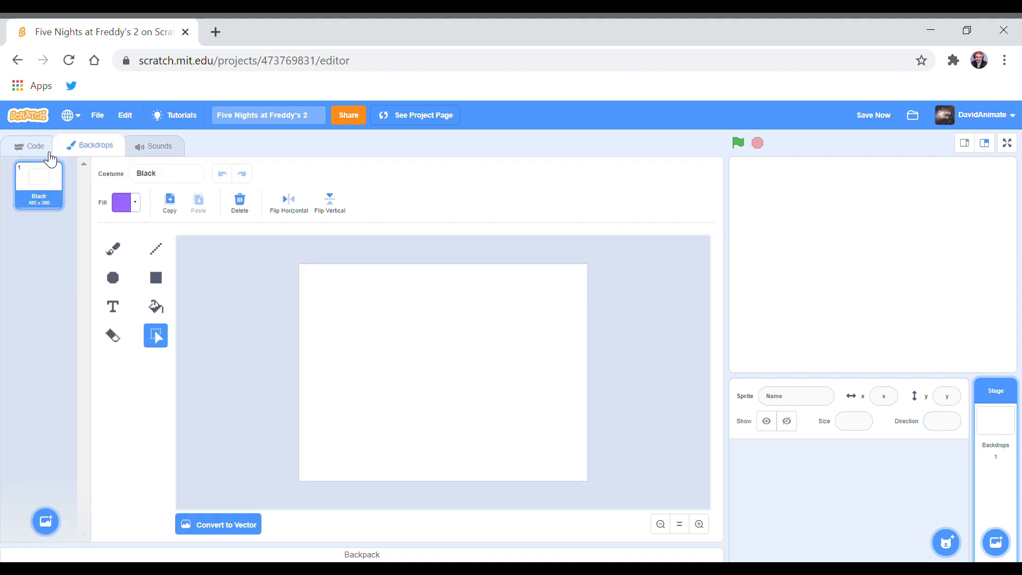
Fill the backdrop canvas solid black with brightness 0, then return to the stage's scripts.
{"action": "left_click", "coordinate": [156, 306]}
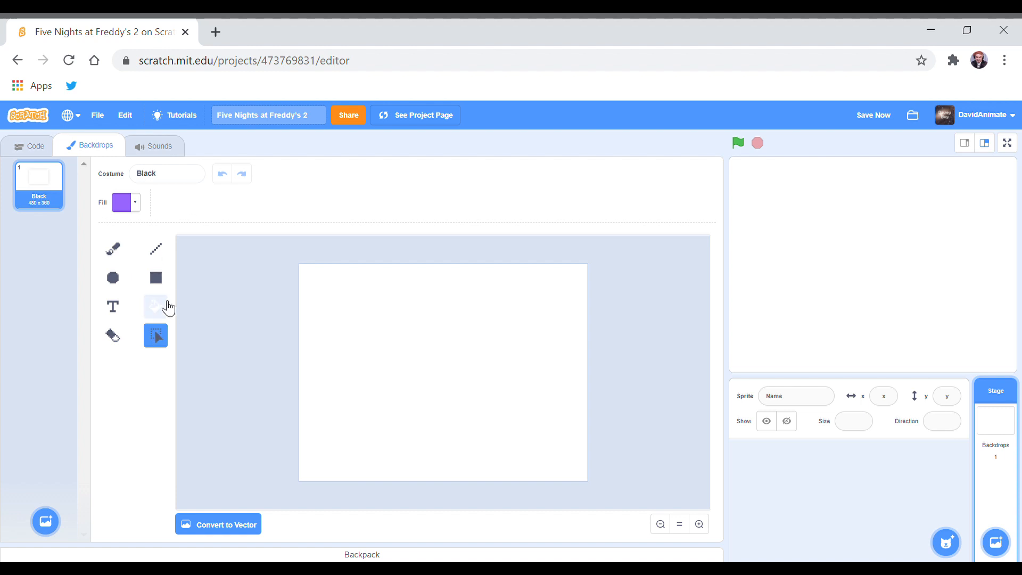
{"action": "left_click", "coordinate": [132, 203]}
{"action": "left_click_drag", "start_coordinate": [158, 342], "coordinate": [83, 342]}
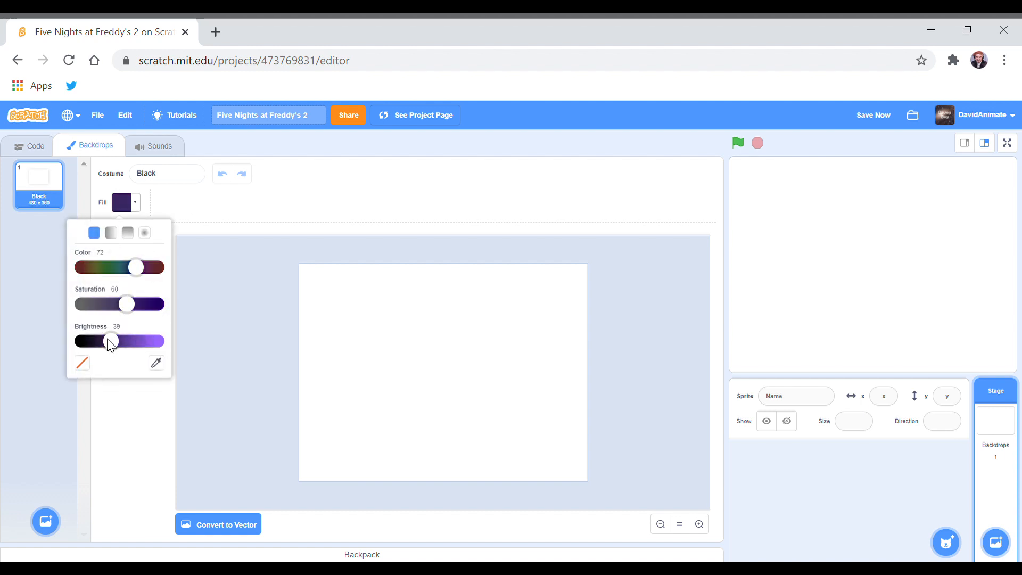
{"action": "left_click", "coordinate": [101, 434]}
{"action": "left_click", "coordinate": [442, 359]}
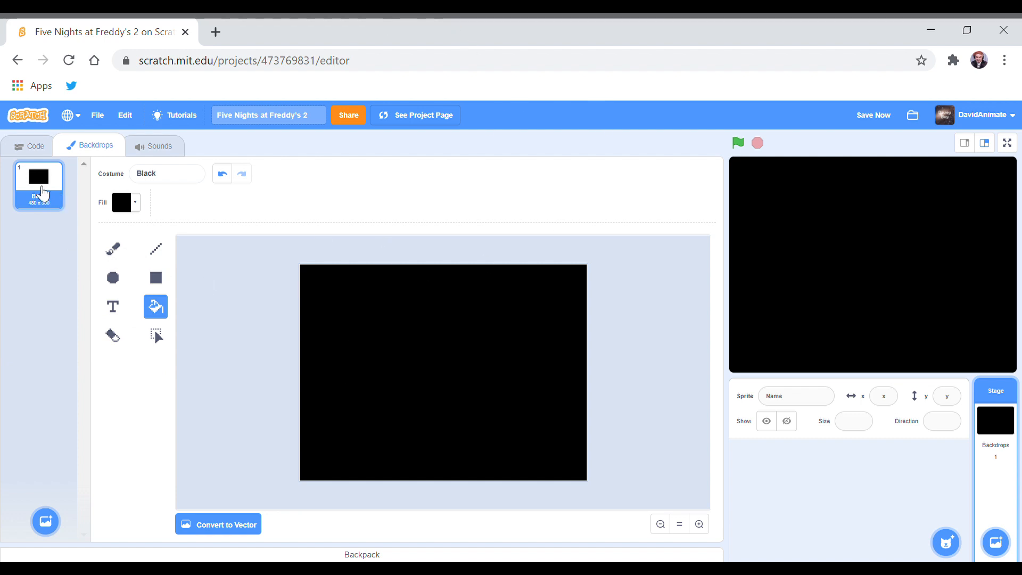
{"action": "left_click", "coordinate": [29, 150]}
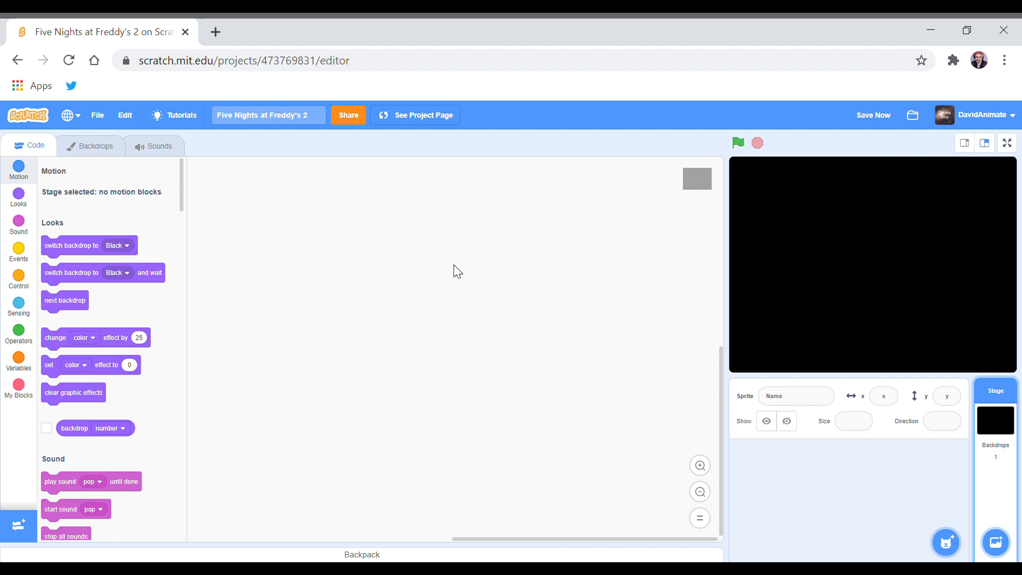
{"action": "scroll", "coordinate": [453, 271], "scroll_direction": "up", "scroll_amount": 3}
{"action": "scroll", "coordinate": [453, 272], "scroll_direction": "up", "scroll_amount": 3}
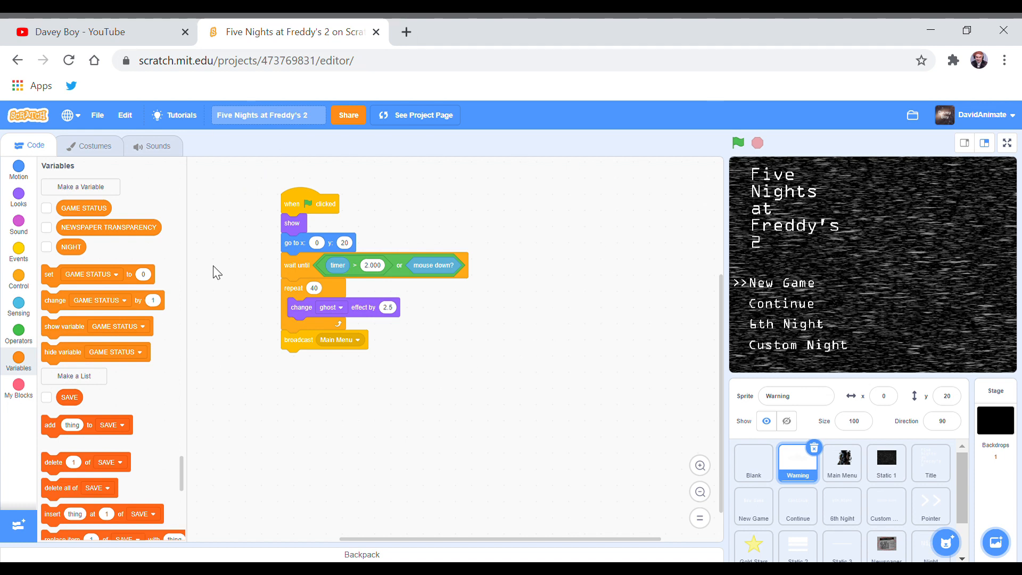
{"action": "left_click", "coordinate": [96, 208]}
{"action": "left_click", "coordinate": [131, 229]}
{"action": "left_click", "coordinate": [72, 249]}
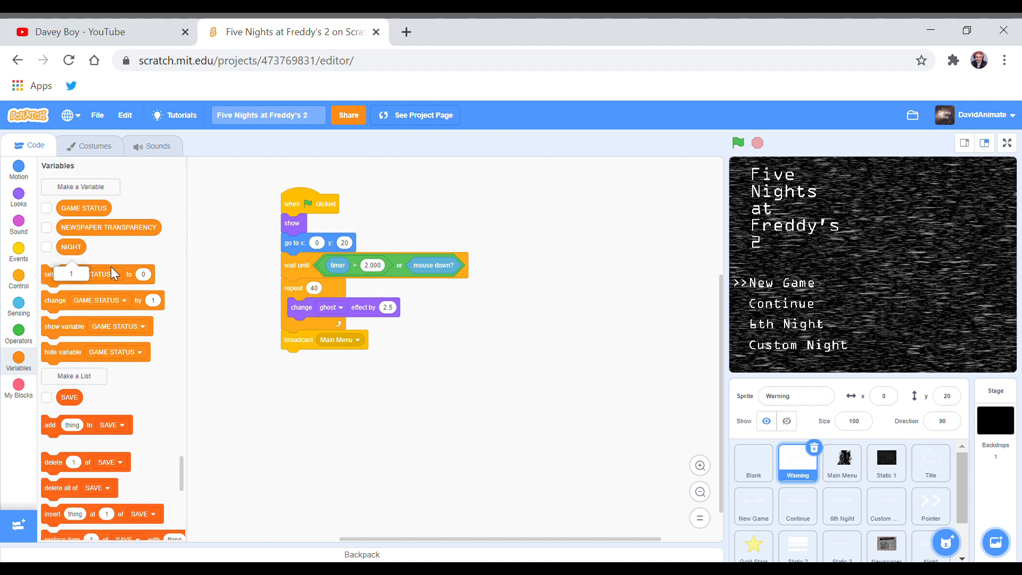
{"action": "left_click", "coordinate": [70, 397]}
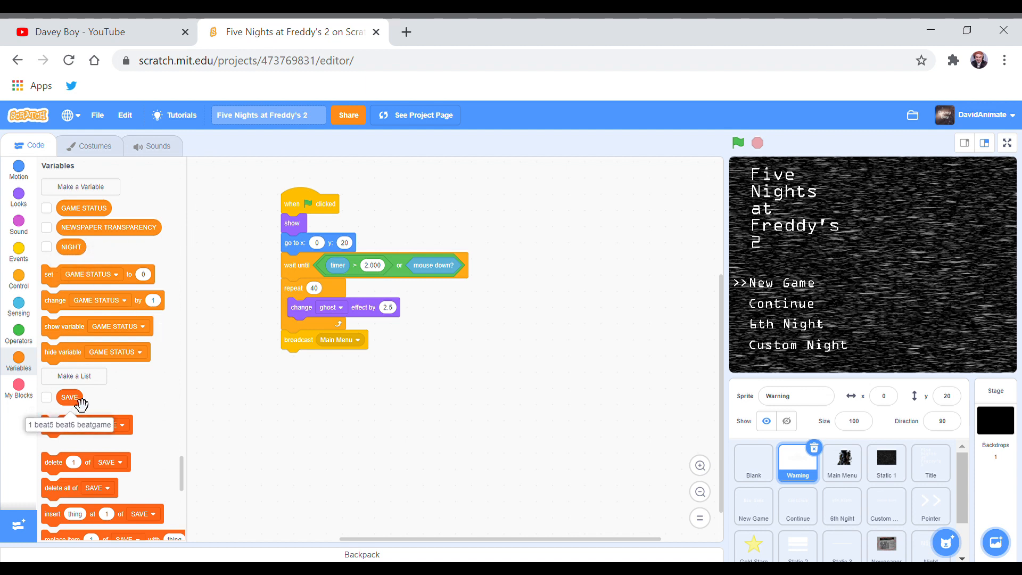
{"action": "left_click", "coordinate": [70, 397]}
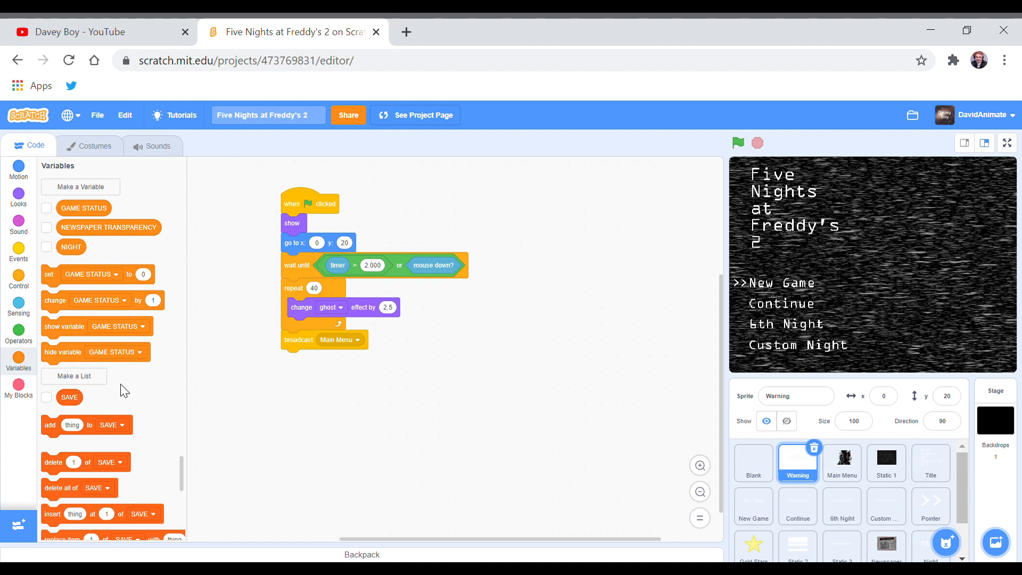
{"action": "left_click", "coordinate": [47, 398]}
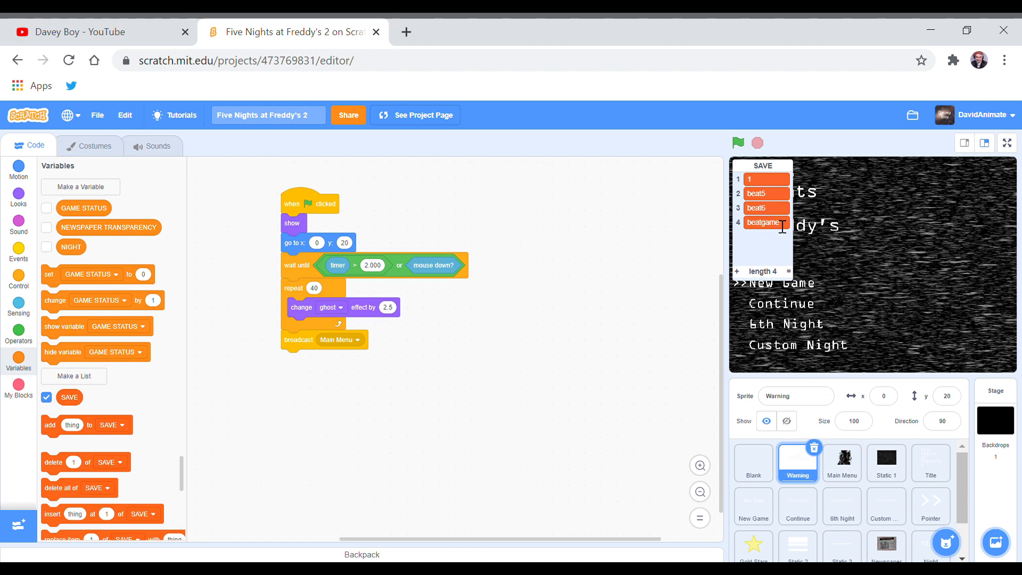
{"action": "left_click", "coordinate": [46, 399]}
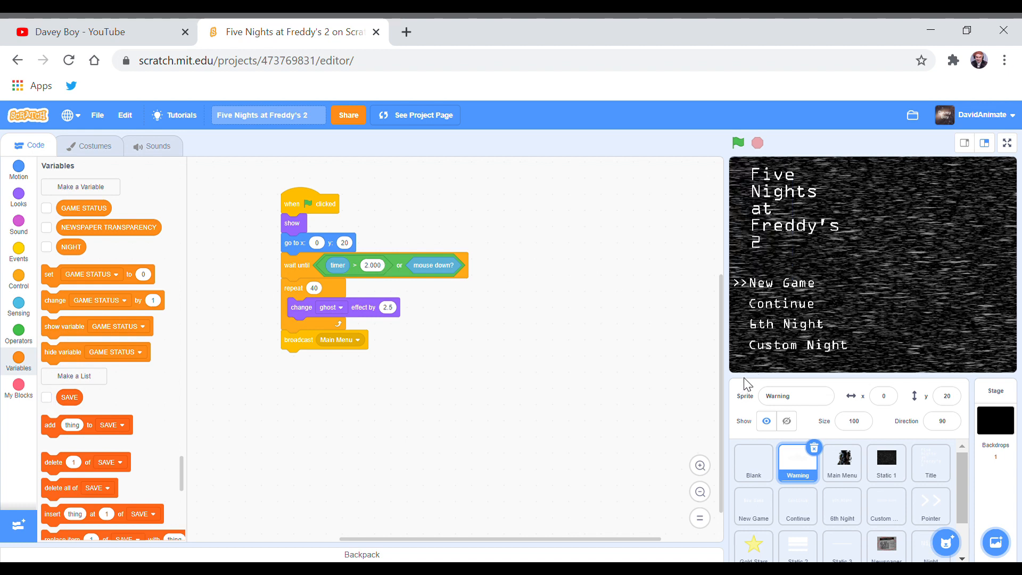
{"action": "left_click", "coordinate": [765, 396]}
{"action": "left_click", "coordinate": [737, 410]}
{"action": "left_click", "coordinate": [783, 394]}
{"action": "left_click", "coordinate": [732, 276]}
{"action": "mouse_move", "coordinate": [722, 383]}
{"action": "left_mouse_down"}
{"action": "mouse_move", "coordinate": [709, 339]}
{"action": "mouse_move", "coordinate": [691, 352]}
{"action": "left_mouse_up"}
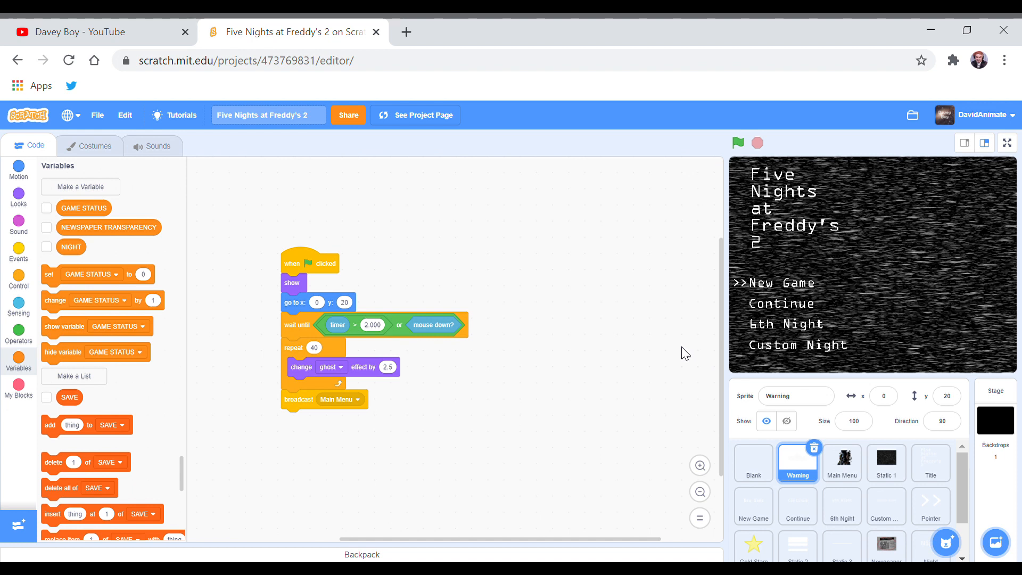
{"action": "scroll", "coordinate": [684, 353], "scroll_direction": "down", "scroll_amount": 2}
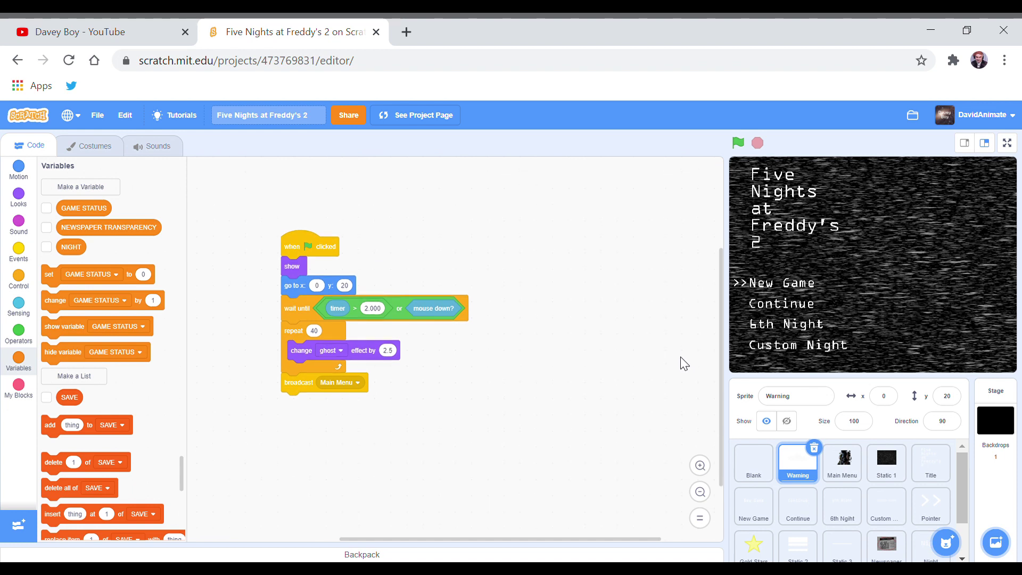
Check the Warning sprite's costume, show the Events blocks and review the broadcast message list.
{"action": "left_click", "coordinate": [95, 146]}
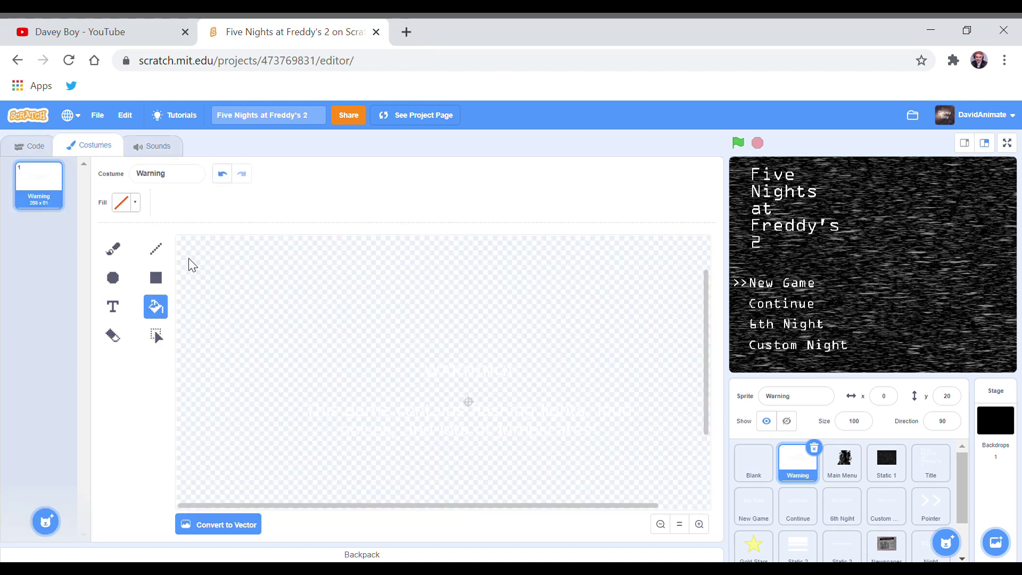
{"action": "left_click", "coordinate": [35, 146]}
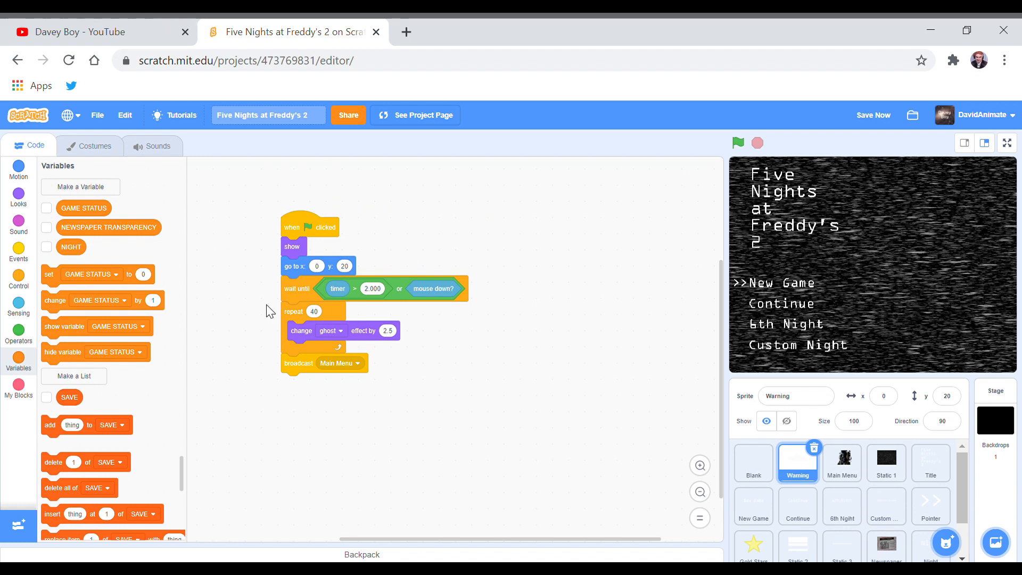
{"action": "left_click", "coordinate": [18, 255]}
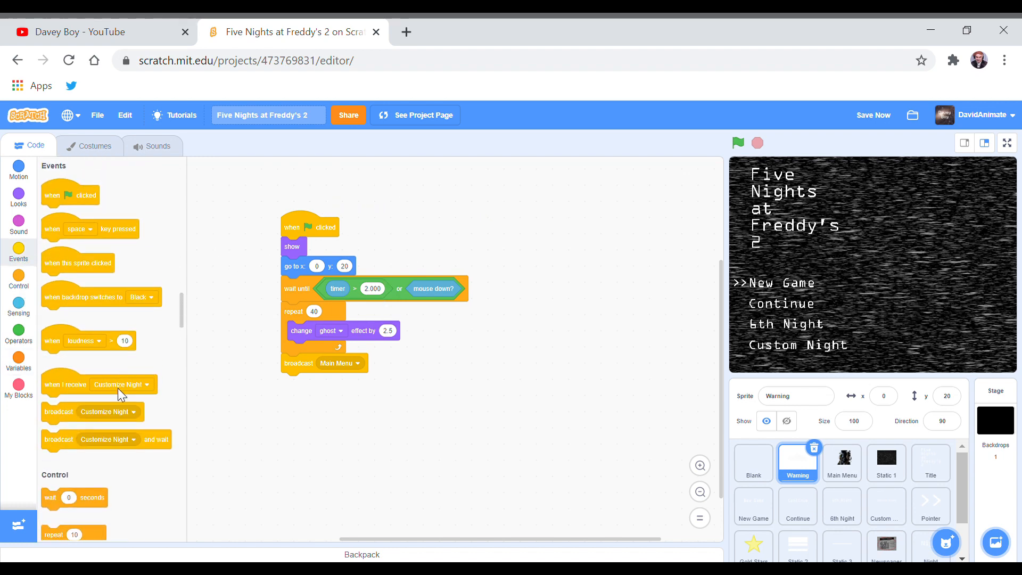
{"action": "left_click", "coordinate": [120, 414]}
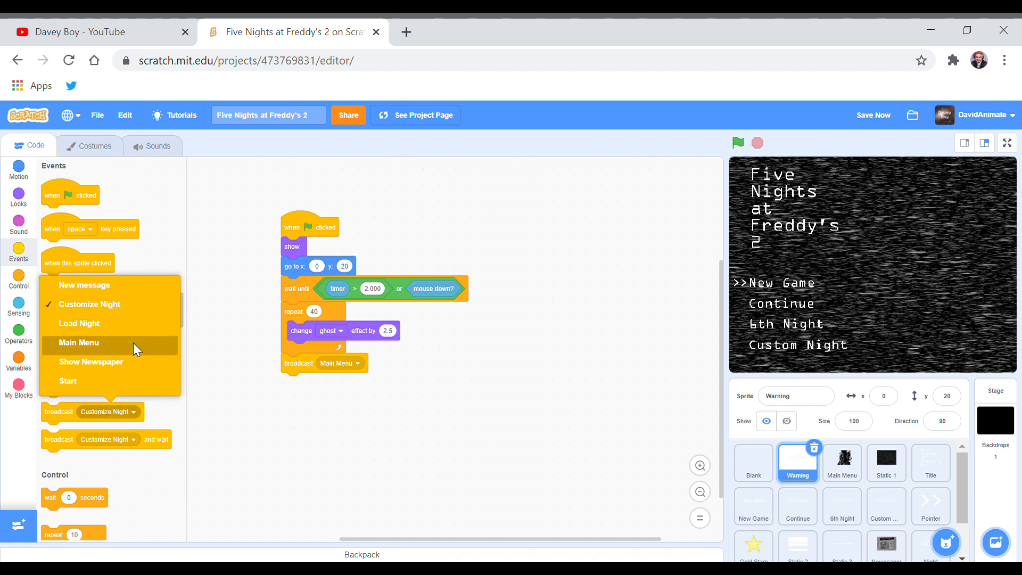
{"action": "left_click", "coordinate": [245, 386]}
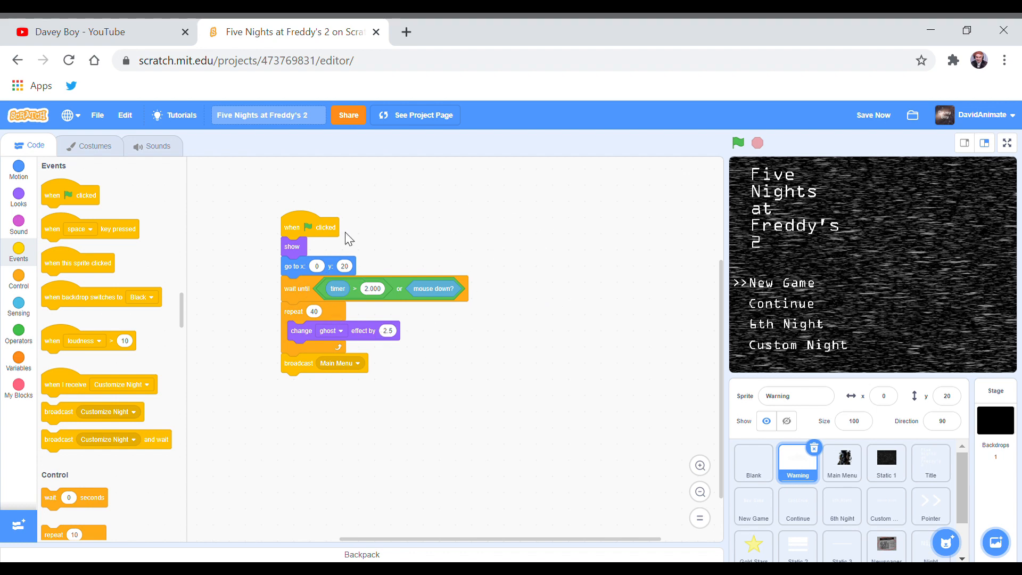
In the Main Menu sprite, move the costume-flicker script beside the music-loop script.
{"action": "left_click", "coordinate": [844, 461]}
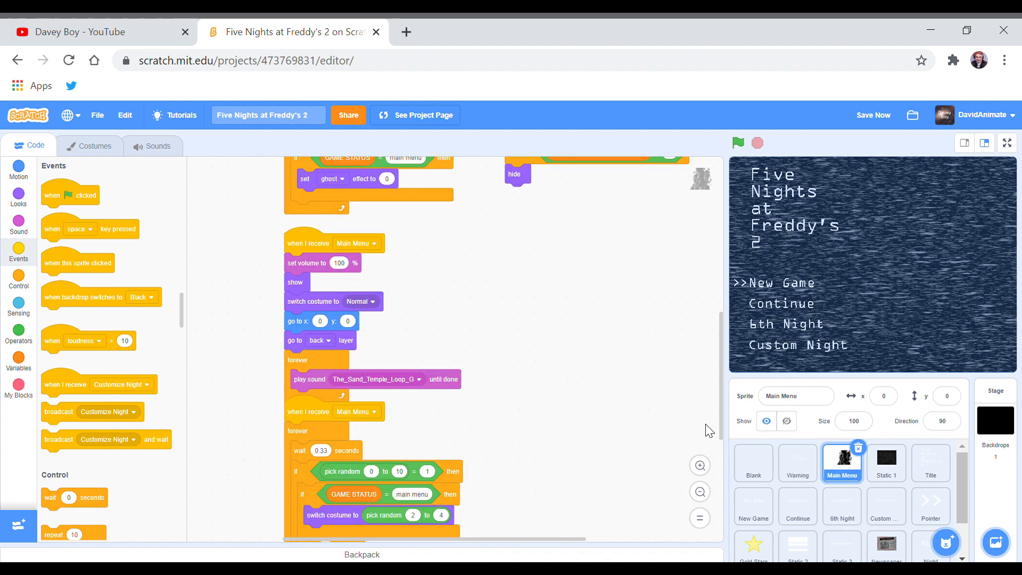
{"action": "left_click_drag", "start_coordinate": [721, 329], "coordinate": [707, 234]}
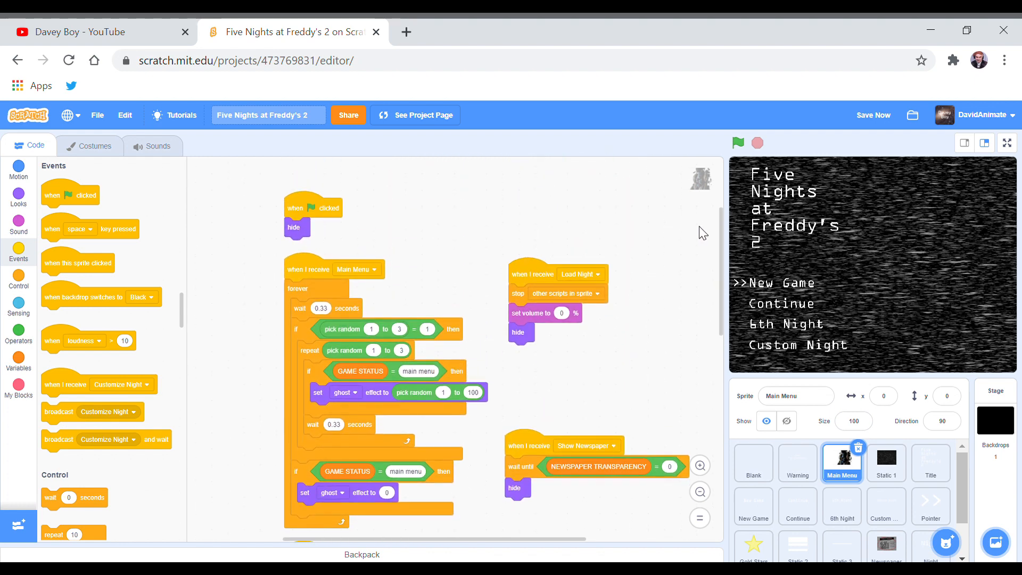
{"action": "left_click", "coordinate": [700, 492]}
{"action": "left_click_drag", "start_coordinate": [647, 380], "coordinate": [611, 331]}
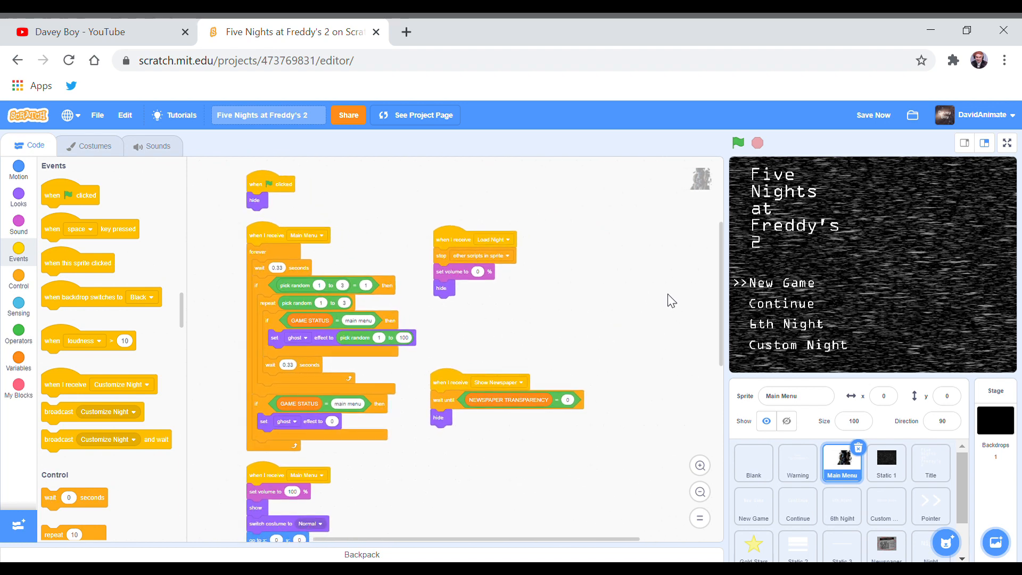
{"action": "left_click_drag", "start_coordinate": [721, 277], "coordinate": [719, 316]}
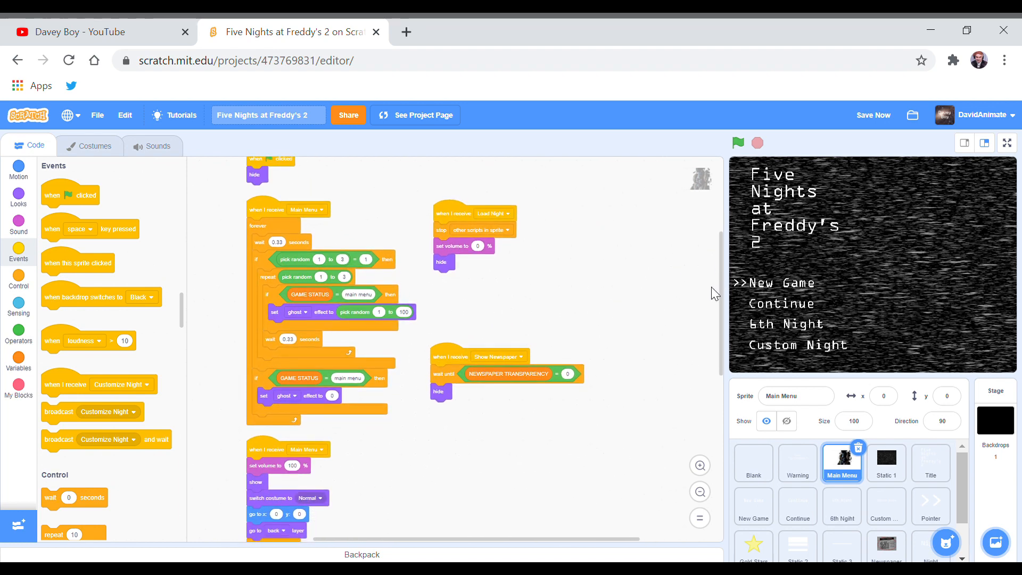
{"action": "scroll", "coordinate": [693, 318], "scroll_direction": "down", "scroll_amount": 2}
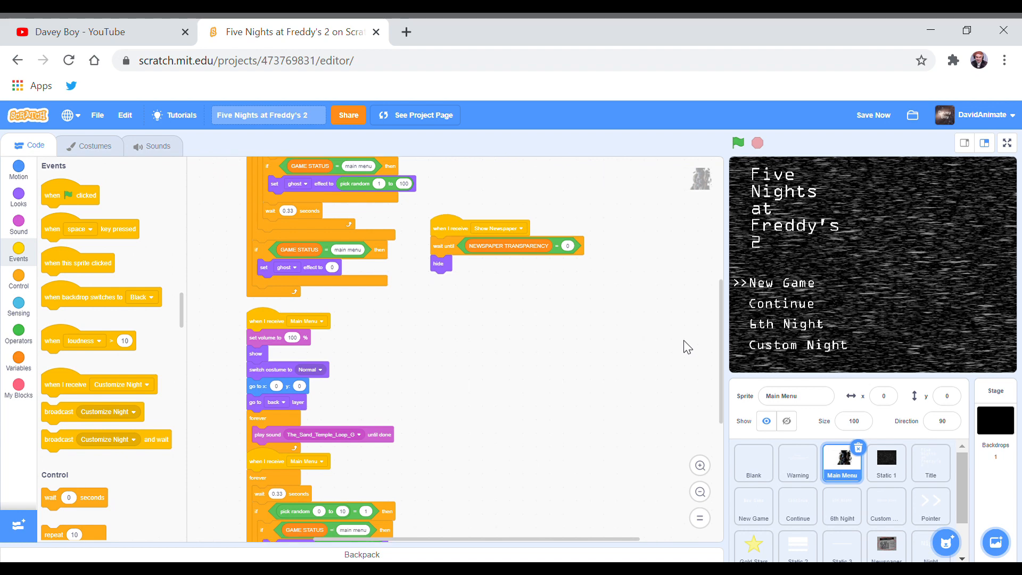
{"action": "scroll", "coordinate": [687, 344], "scroll_direction": "down", "scroll_amount": 2}
{"action": "scroll", "coordinate": [684, 366], "scroll_direction": "down", "scroll_amount": 1}
{"action": "scroll", "coordinate": [684, 367], "scroll_direction": "down", "scroll_amount": 1}
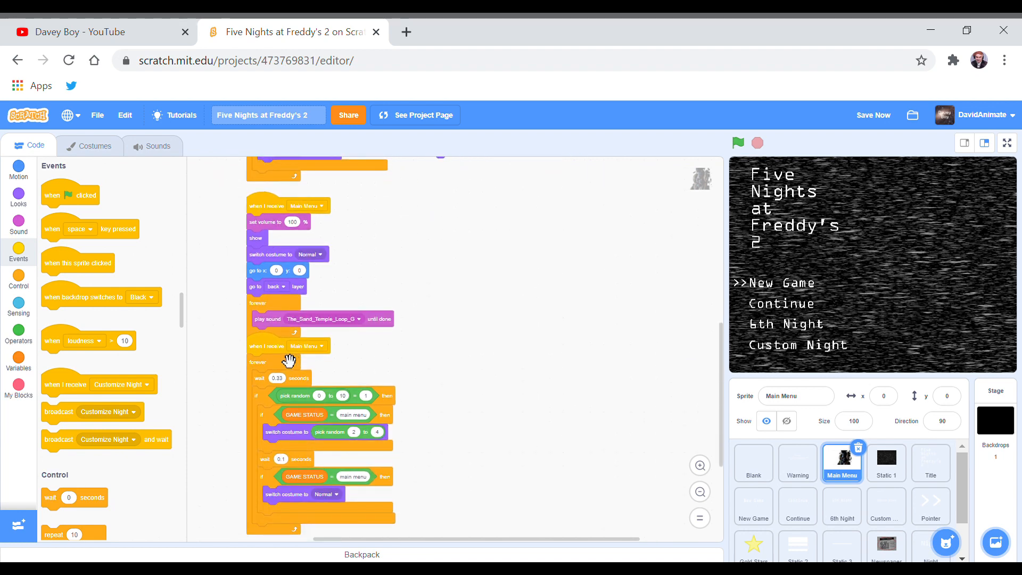
{"action": "left_click_drag", "start_coordinate": [275, 360], "coordinate": [502, 278]}
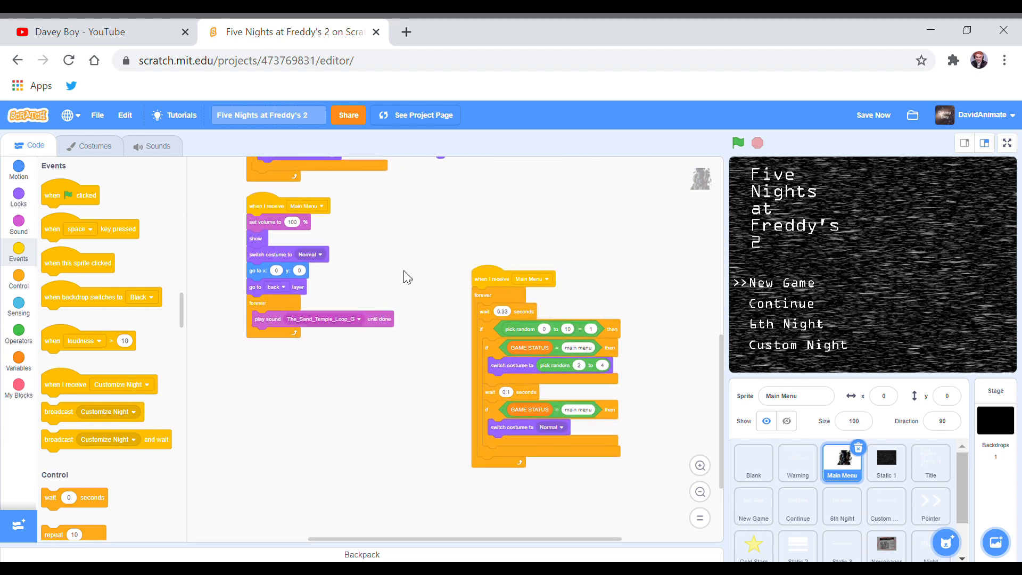
{"action": "mouse_move", "coordinate": [413, 284]}
{"action": "left_mouse_down"}
{"action": "mouse_move", "coordinate": [435, 226]}
{"action": "mouse_move", "coordinate": [453, 282]}
{"action": "left_mouse_up"}
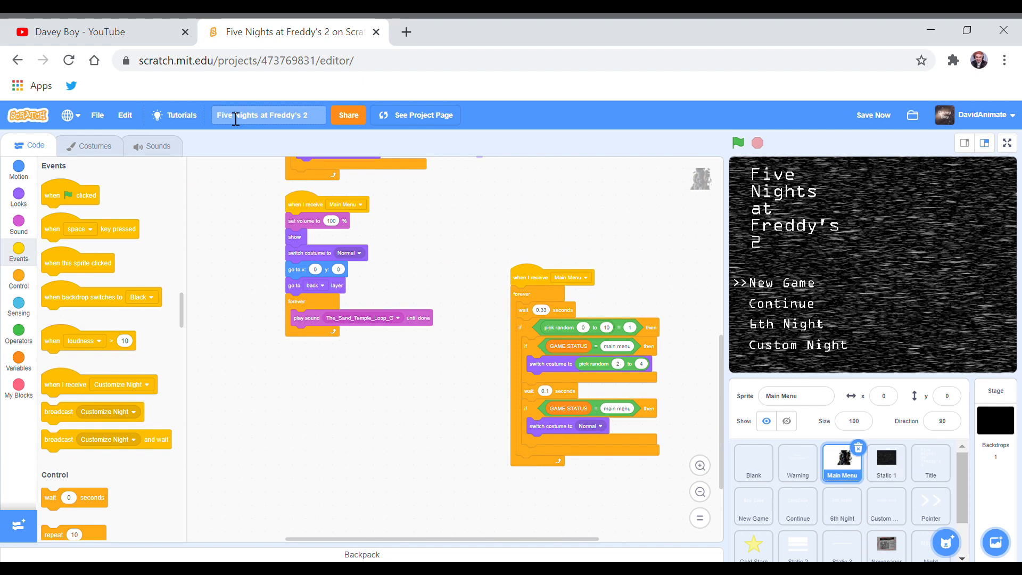
Inspect the menu's looping music sound, then bring up the Static 1 sprite's scripts.
{"action": "left_click", "coordinate": [158, 145]}
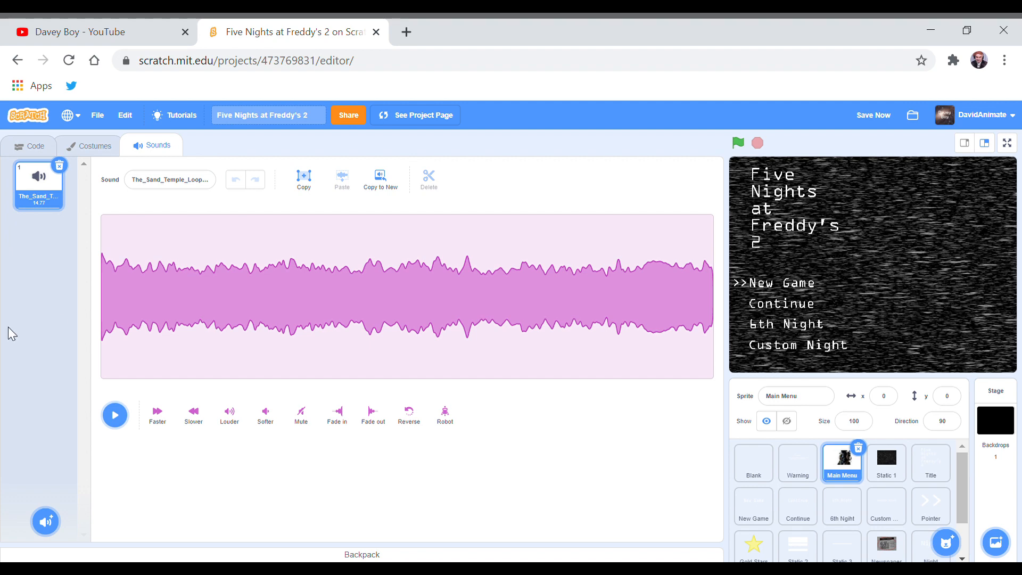
{"action": "left_click", "coordinate": [25, 151]}
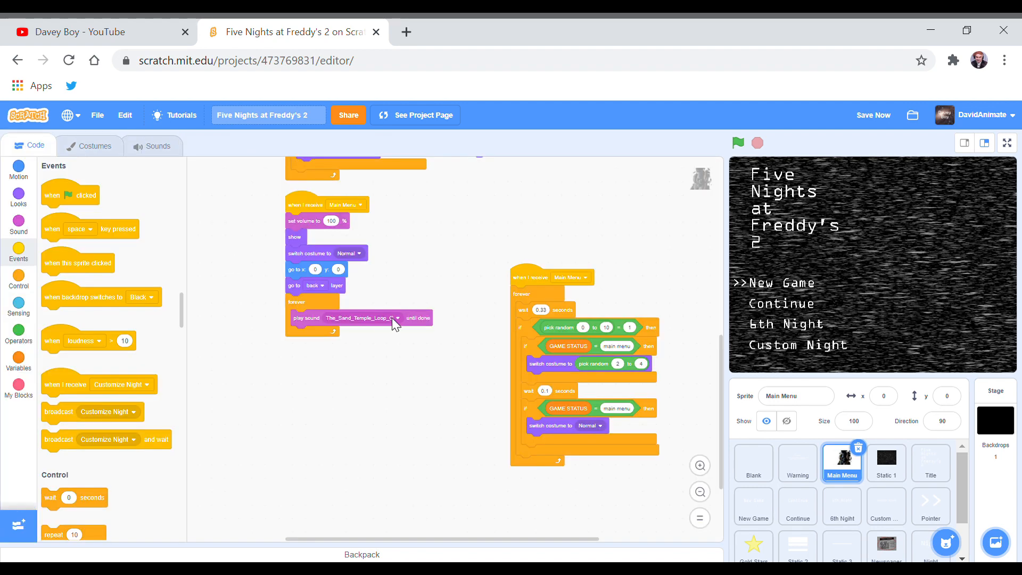
{"action": "left_click", "coordinate": [886, 461]}
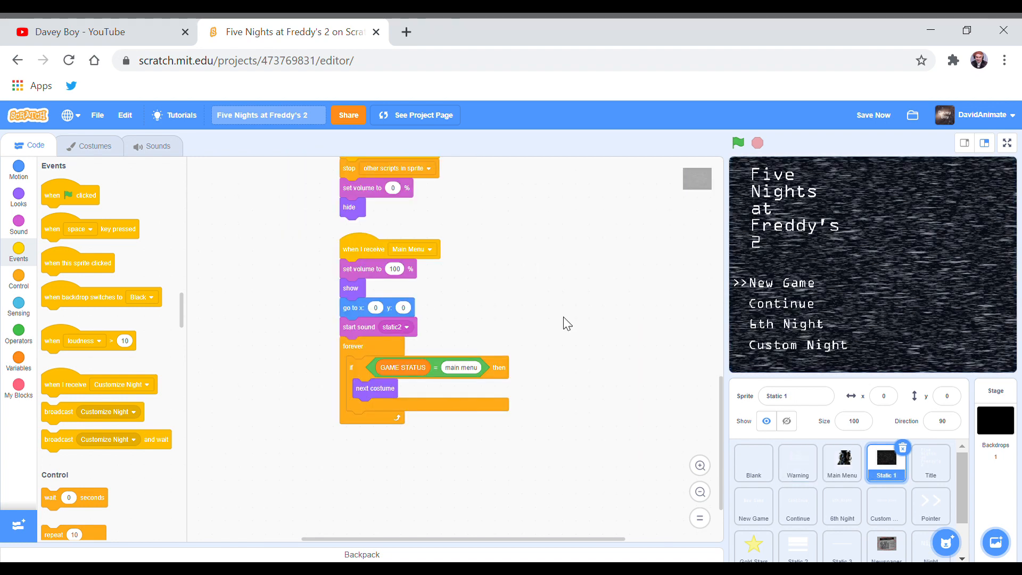
Scroll through Static 1's flicker, Show Newspaper, Load Night and Main Menu scripts, then select Title.
{"action": "left_click_drag", "start_coordinate": [559, 331], "coordinate": [517, 510]}
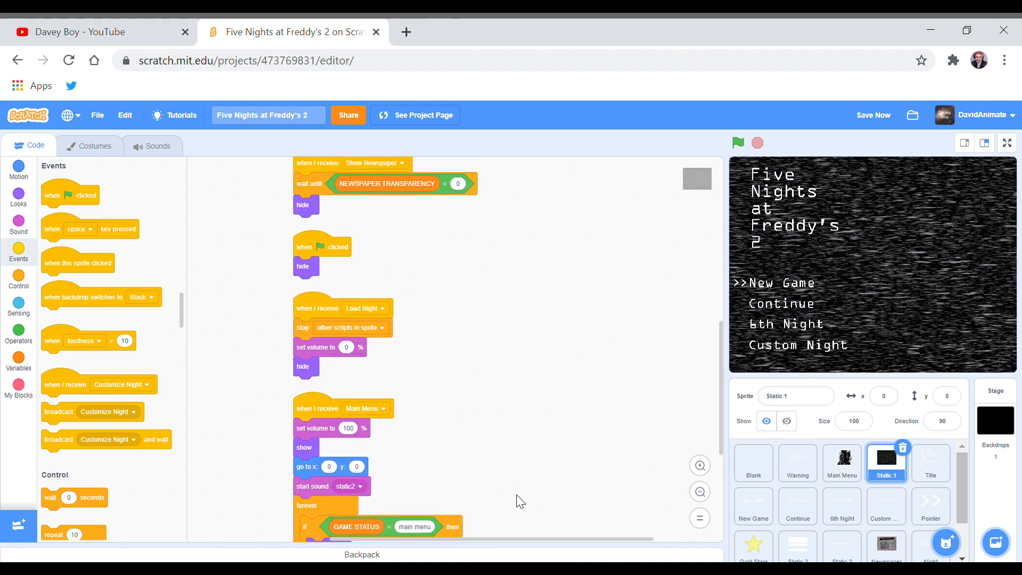
{"action": "scroll", "coordinate": [544, 335], "scroll_direction": "up", "scroll_amount": 3}
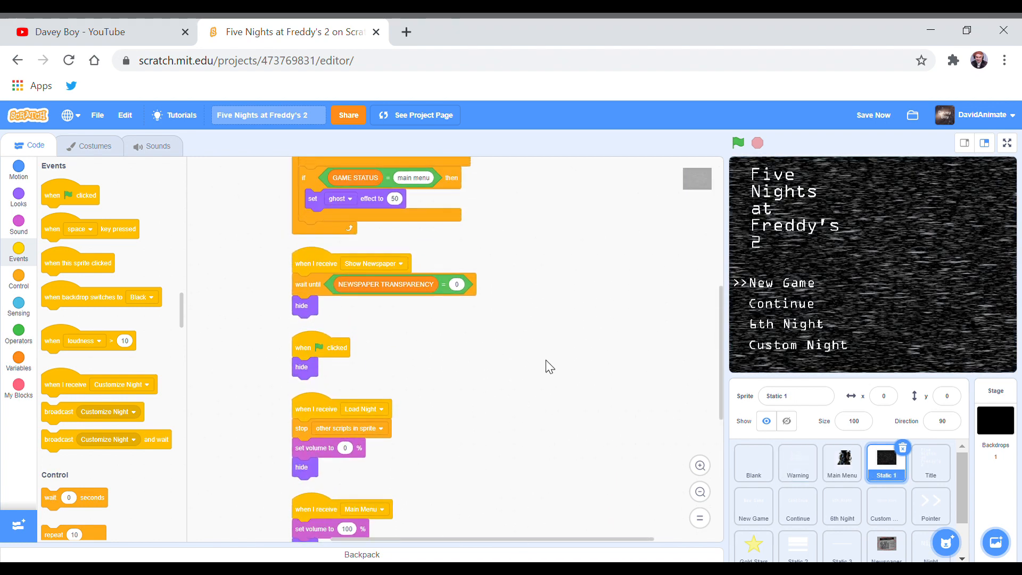
{"action": "scroll", "coordinate": [543, 359], "scroll_direction": "up", "scroll_amount": 3}
{"action": "mouse_move", "coordinate": [542, 442]}
{"action": "left_mouse_down"}
{"action": "mouse_move", "coordinate": [568, 366]}
{"action": "mouse_move", "coordinate": [555, 209]}
{"action": "left_mouse_up"}
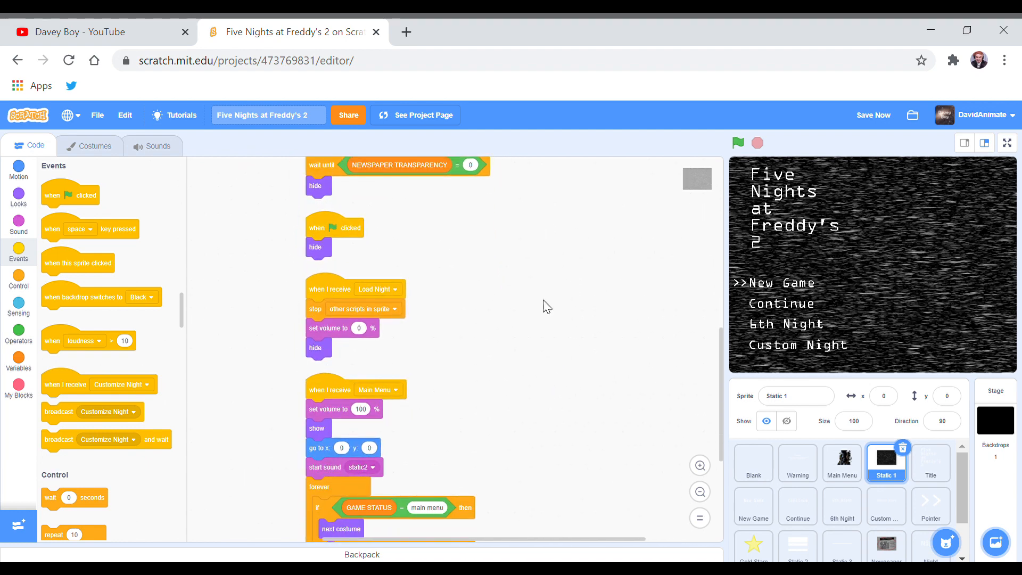
{"action": "left_click_drag", "start_coordinate": [549, 388], "coordinate": [536, 224]}
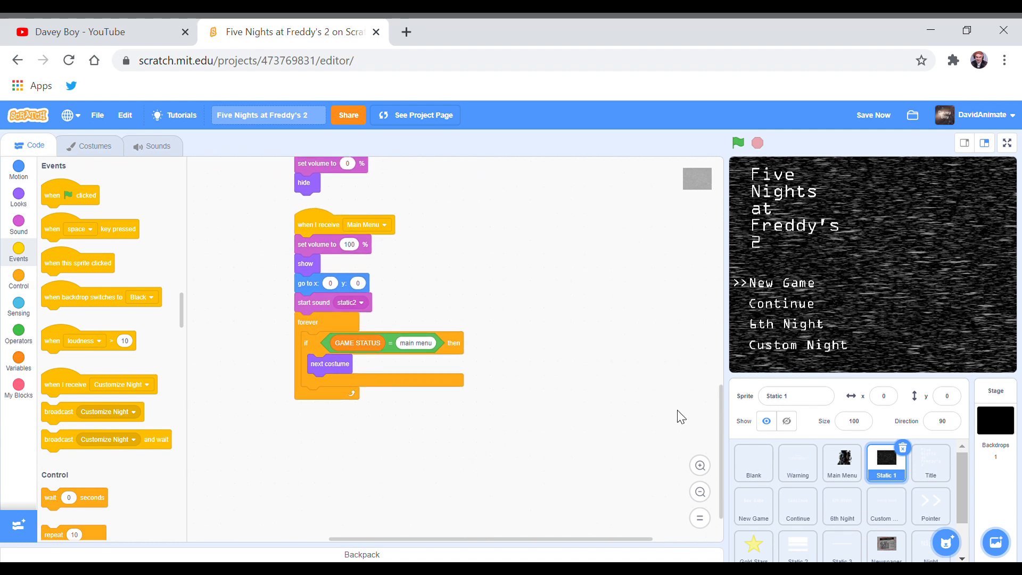
{"action": "left_click", "coordinate": [932, 462]}
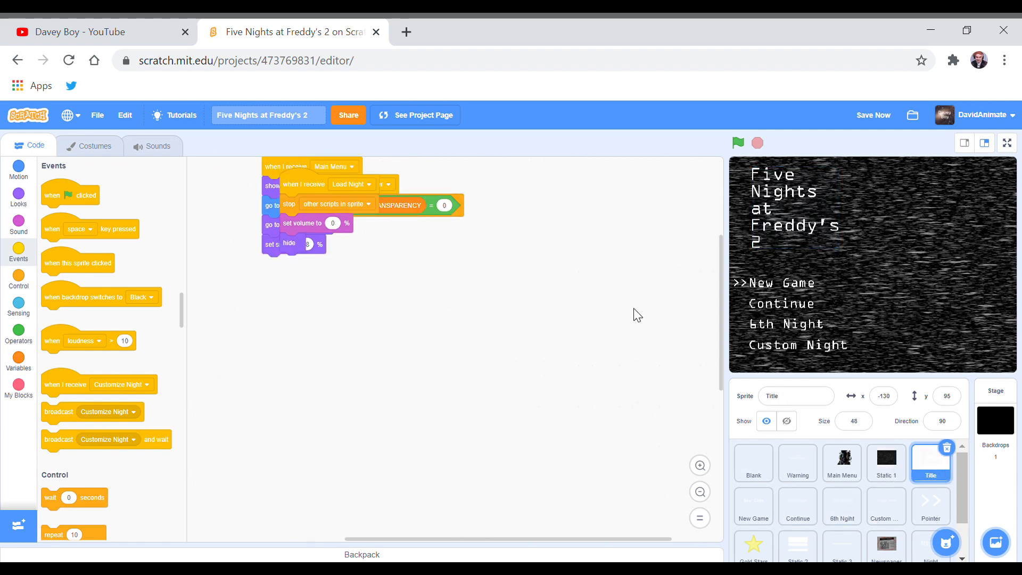
Clean up the Title sprite's overlapping scripts into a tidy column and look them over.
{"action": "left_click_drag", "start_coordinate": [604, 302], "coordinate": [579, 446]}
{"action": "right_click", "coordinate": [534, 370]}
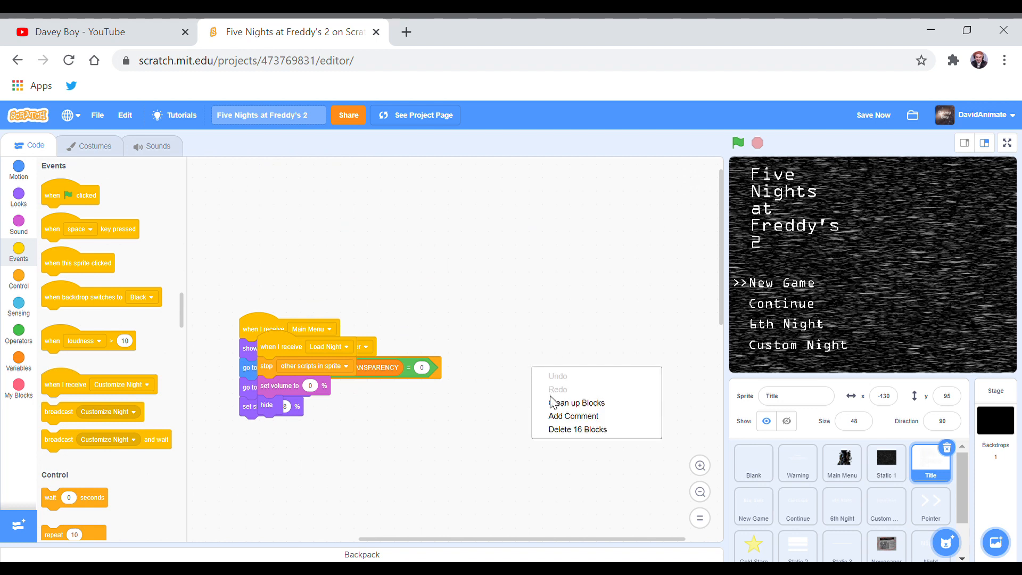
{"action": "left_click", "coordinate": [569, 403]}
{"action": "left_click_drag", "start_coordinate": [458, 301], "coordinate": [504, 180]}
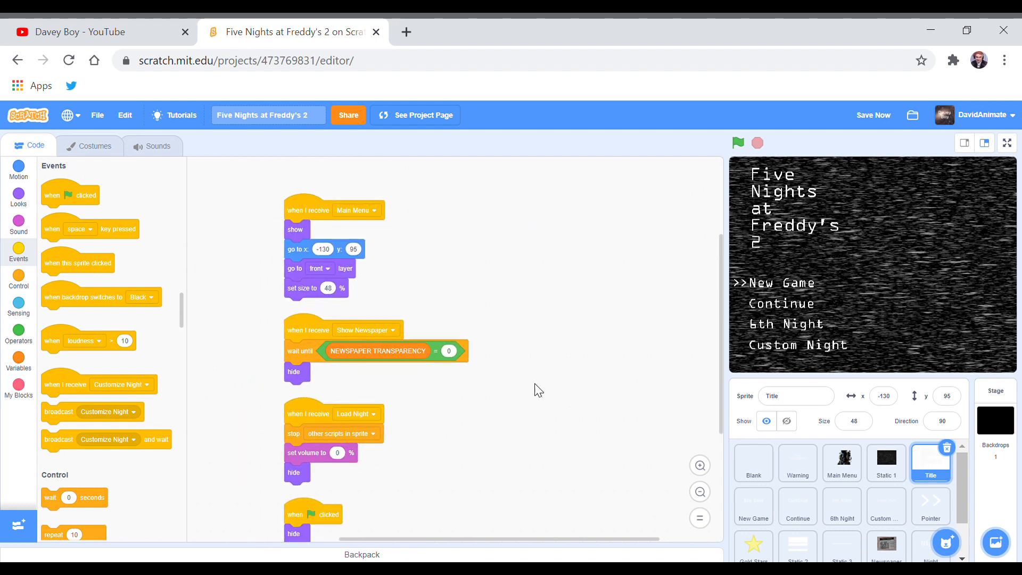
{"action": "mouse_move", "coordinate": [504, 425]}
{"action": "left_mouse_down"}
{"action": "mouse_move", "coordinate": [465, 318]}
{"action": "mouse_move", "coordinate": [479, 300]}
{"action": "left_mouse_up"}
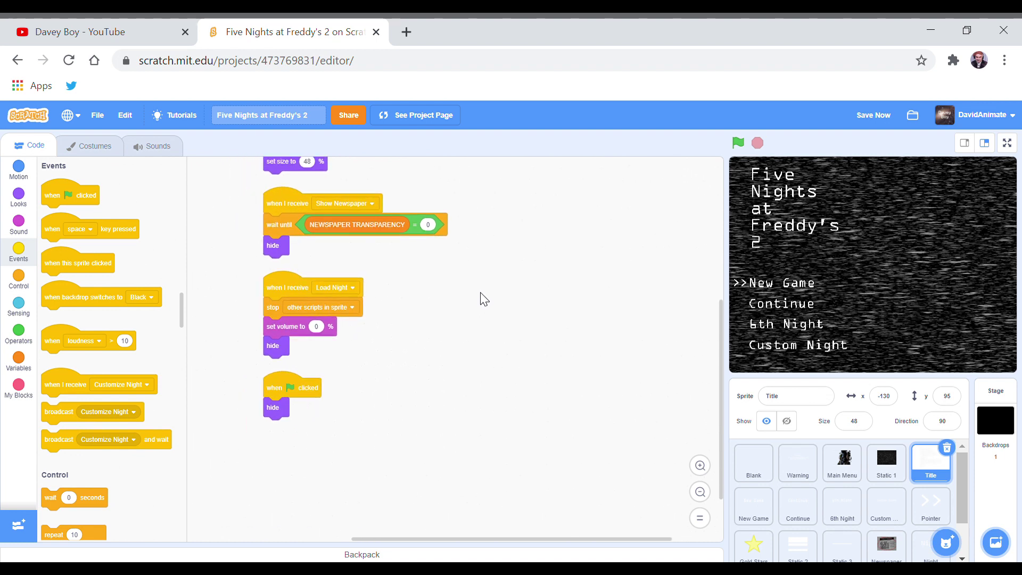
Clean up the New Game sprite's scripts into a tidy column.
{"action": "left_click", "coordinate": [753, 523]}
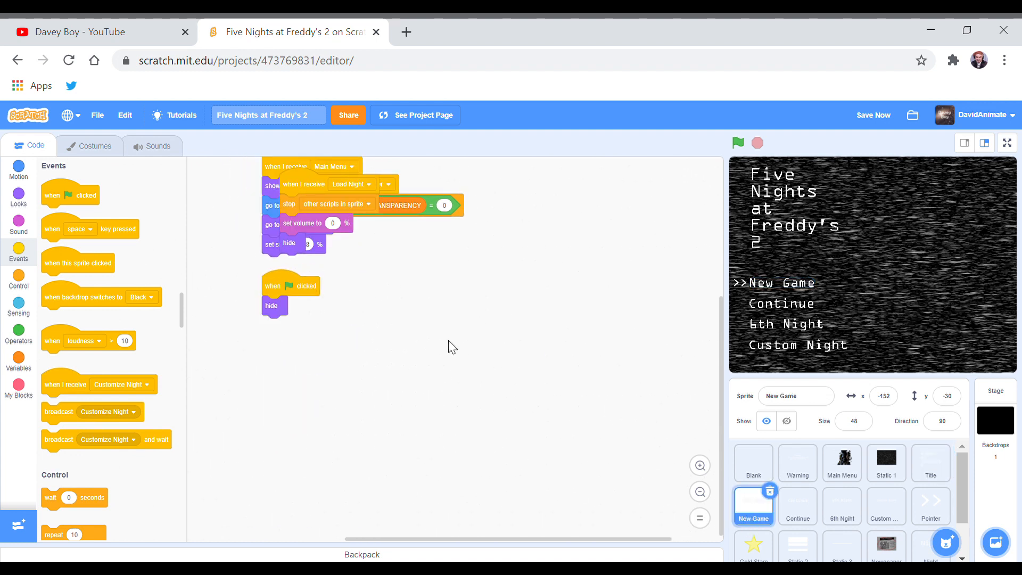
{"action": "left_click_drag", "start_coordinate": [448, 347], "coordinate": [503, 431]}
{"action": "right_click", "coordinate": [503, 431]}
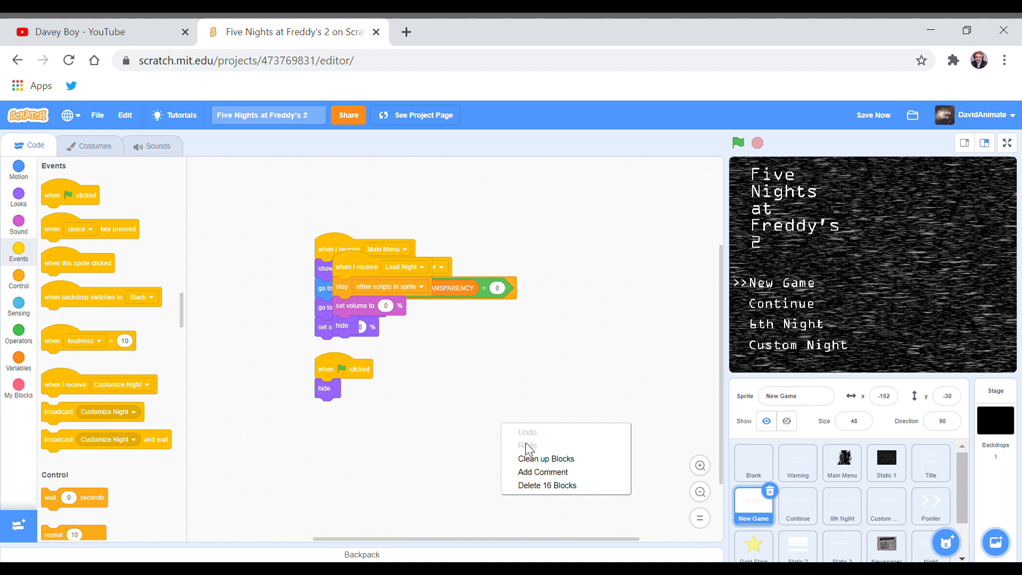
{"action": "left_click", "coordinate": [545, 458]}
{"action": "left_click_drag", "start_coordinate": [563, 310], "coordinate": [527, 236]}
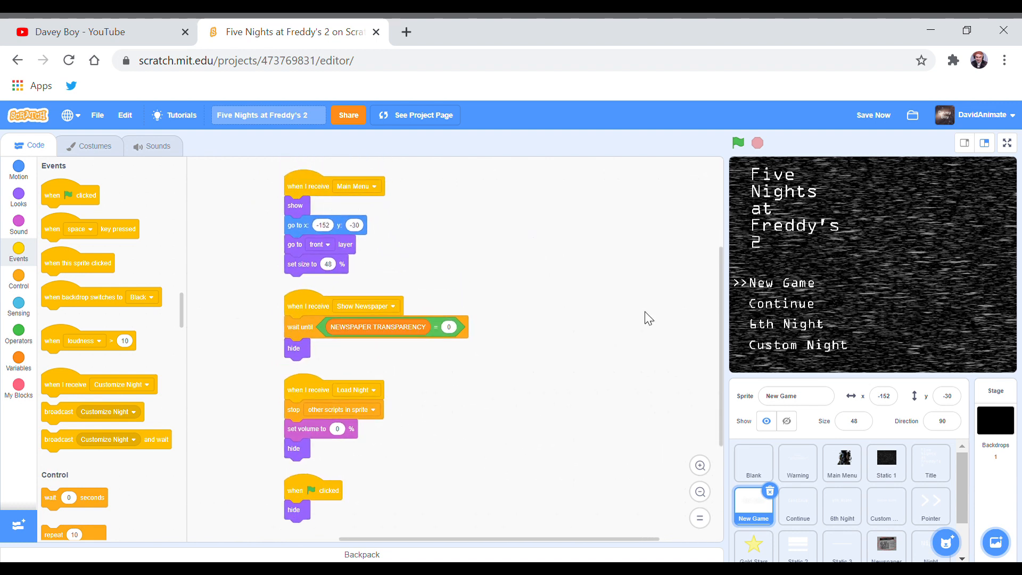
Clean up the Continue sprite's overlapping scripts into one column and review them.
{"action": "left_click", "coordinate": [798, 505]}
{"action": "left_click_drag", "start_coordinate": [608, 356], "coordinate": [535, 304]}
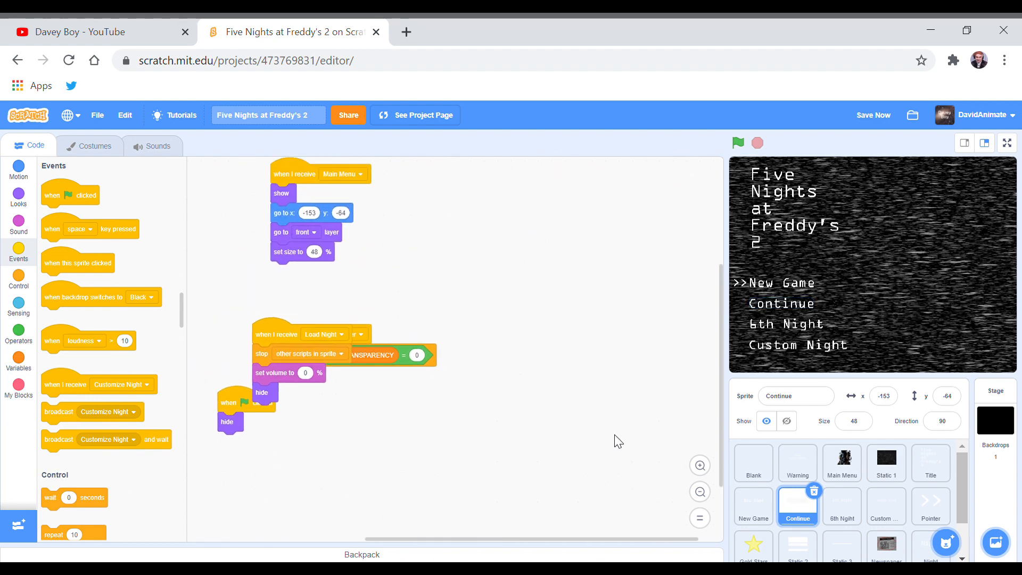
{"action": "right_click", "coordinate": [534, 303]}
{"action": "left_click", "coordinate": [577, 333]}
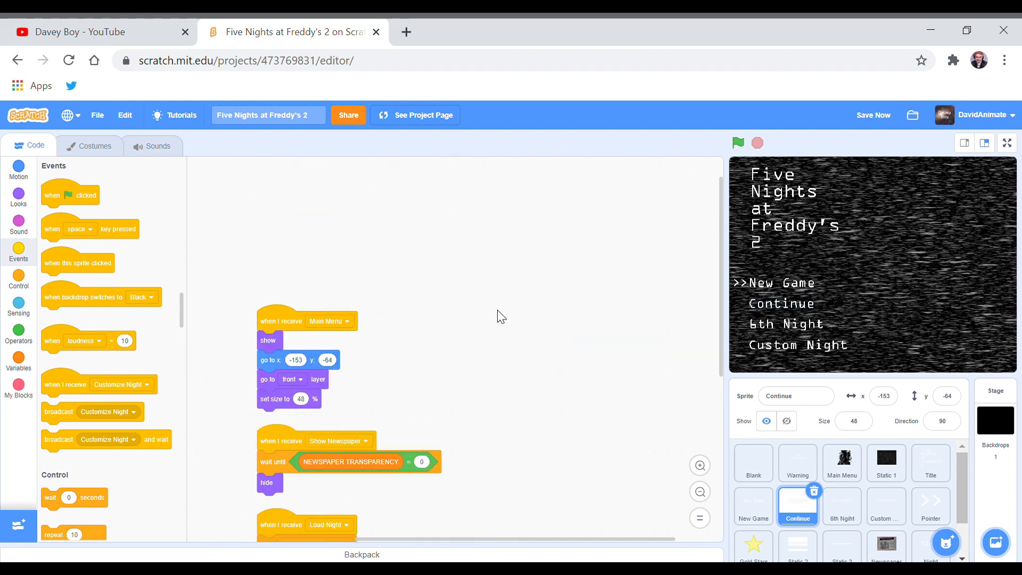
{"action": "left_click_drag", "start_coordinate": [495, 316], "coordinate": [464, 152]}
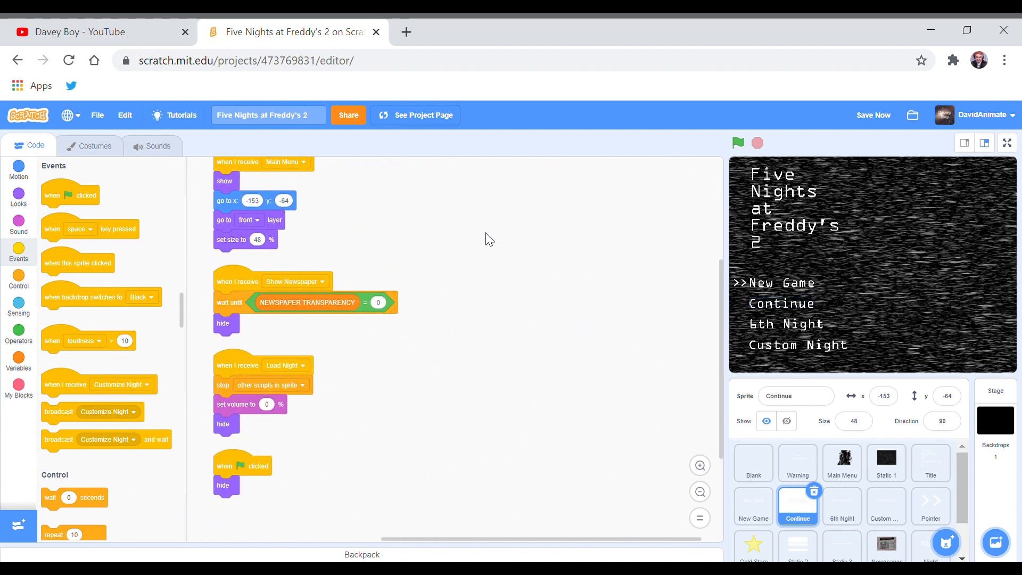
{"action": "left_click_drag", "start_coordinate": [488, 238], "coordinate": [523, 267]}
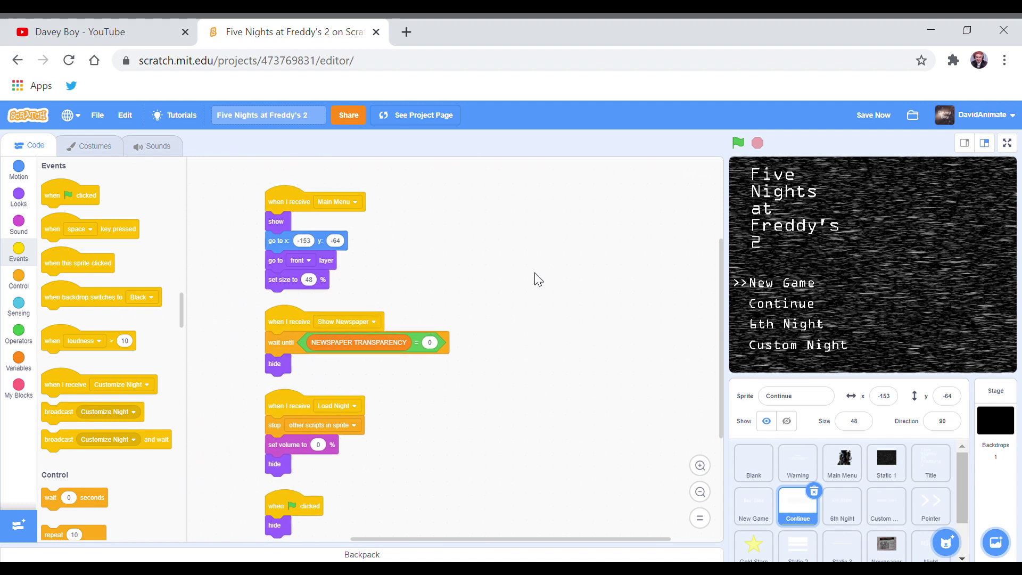
Clean up the 6th Night sprite's scripts into one column.
{"action": "left_click", "coordinate": [842, 505]}
{"action": "right_click", "coordinate": [570, 268]}
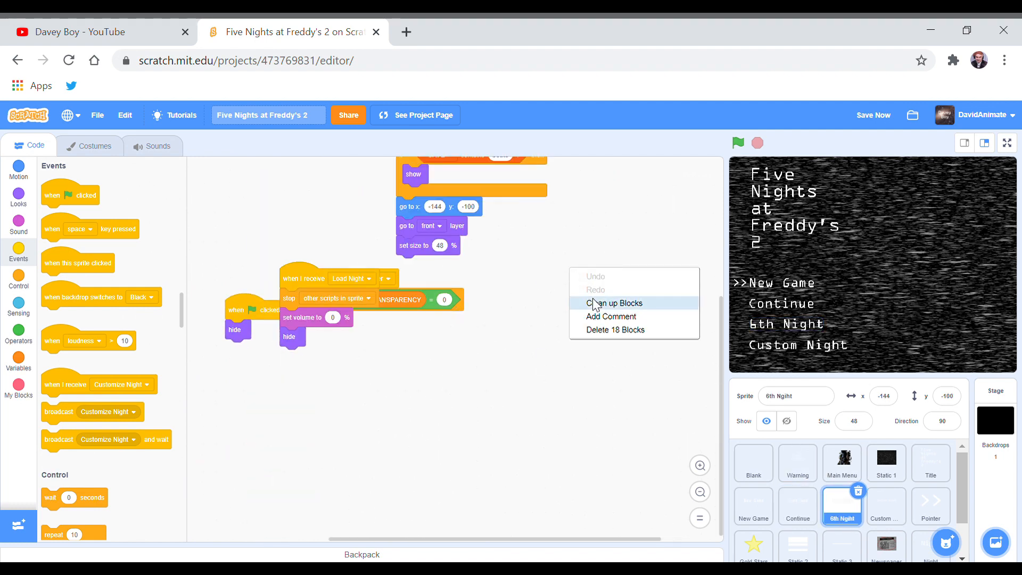
{"action": "left_click", "coordinate": [614, 303]}
{"action": "scroll", "coordinate": [552, 255], "scroll_direction": "down", "scroll_amount": 3}
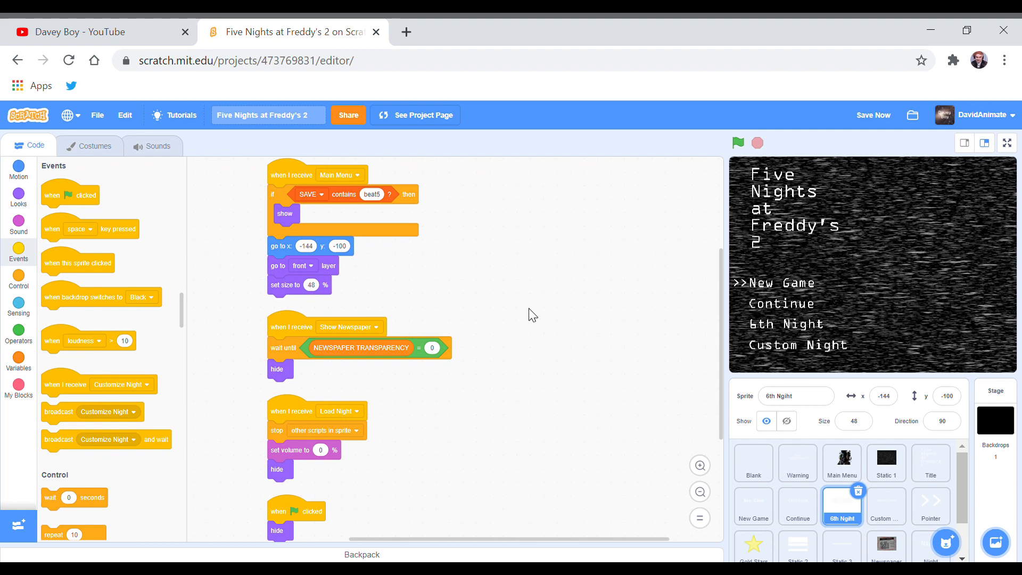
{"action": "mouse_move", "coordinate": [533, 308]}
{"action": "left_mouse_down"}
{"action": "mouse_move", "coordinate": [521, 327]}
{"action": "mouse_move", "coordinate": [510, 210]}
{"action": "left_mouse_up"}
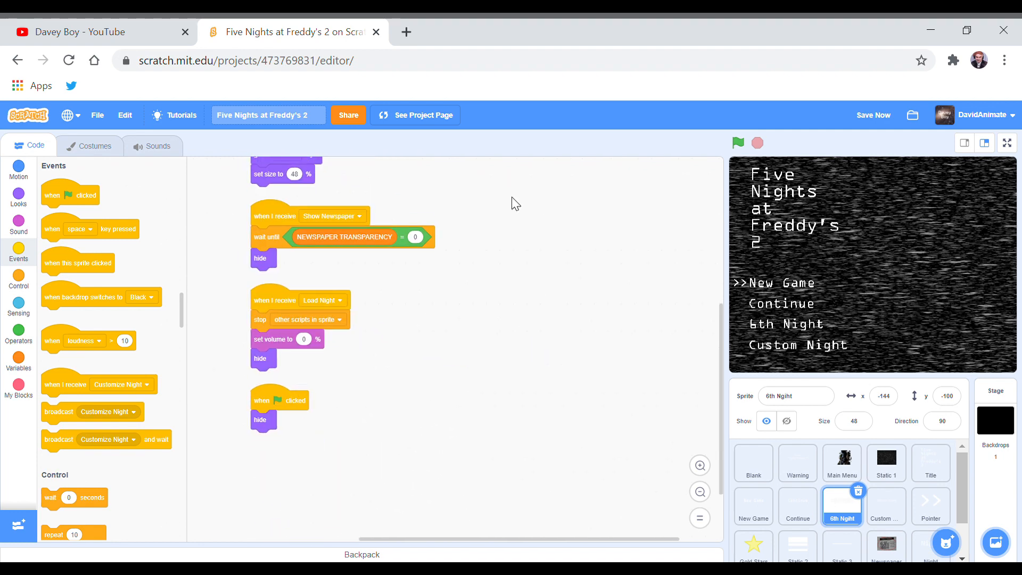
{"action": "scroll", "coordinate": [509, 210], "scroll_direction": "up", "scroll_amount": 3}
Clean up the Custom Night sprite's scripts into one column and save the project.
{"action": "left_click", "coordinate": [886, 505]}
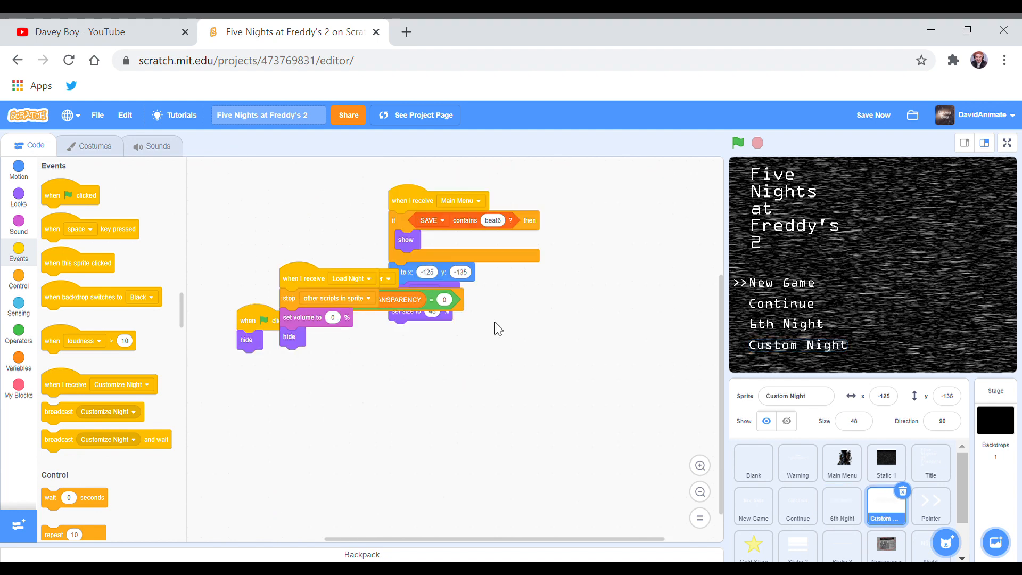
{"action": "right_click", "coordinate": [466, 335]}
{"action": "left_click", "coordinate": [510, 367]}
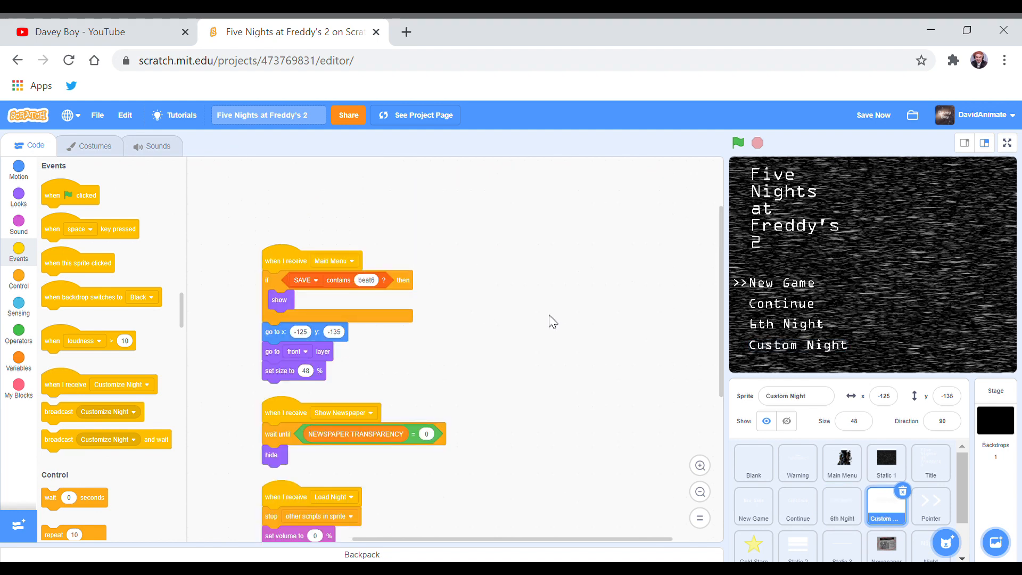
{"action": "left_click_drag", "start_coordinate": [548, 322], "coordinate": [533, 206]}
{"action": "scroll", "coordinate": [511, 318], "scroll_direction": "down", "scroll_amount": 1}
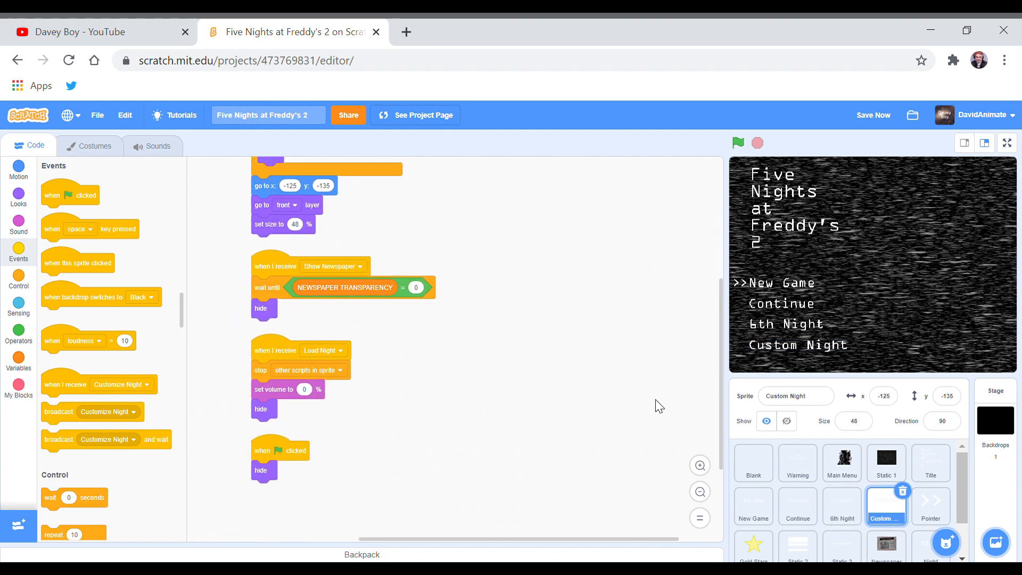
{"action": "key", "text": "ctrl+s"}
Bring up the Pointer sprite's scripts and scroll to its mouse x/y condition script.
{"action": "left_click", "coordinate": [930, 504]}
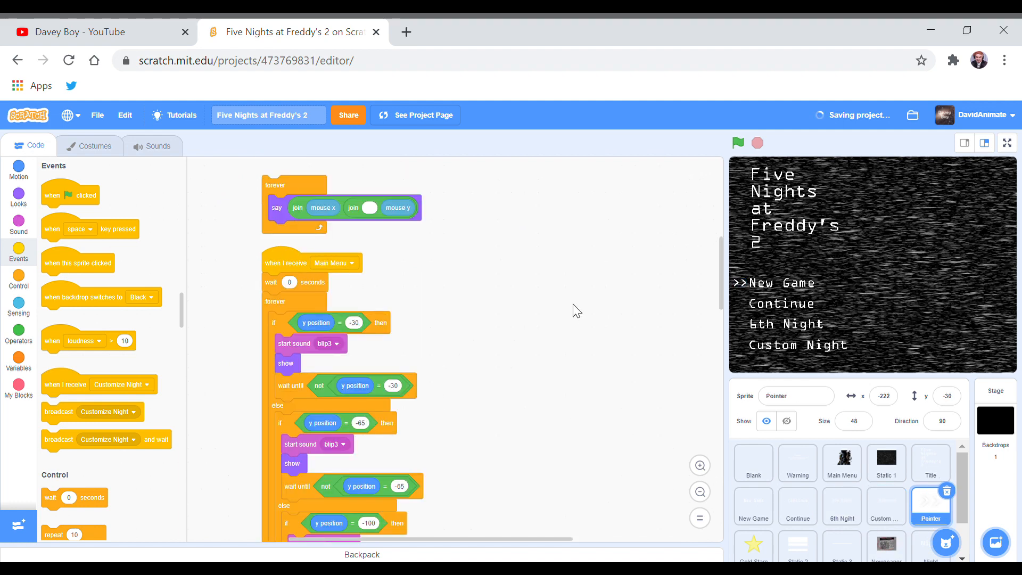
{"action": "left_click_drag", "start_coordinate": [467, 310], "coordinate": [490, 450]}
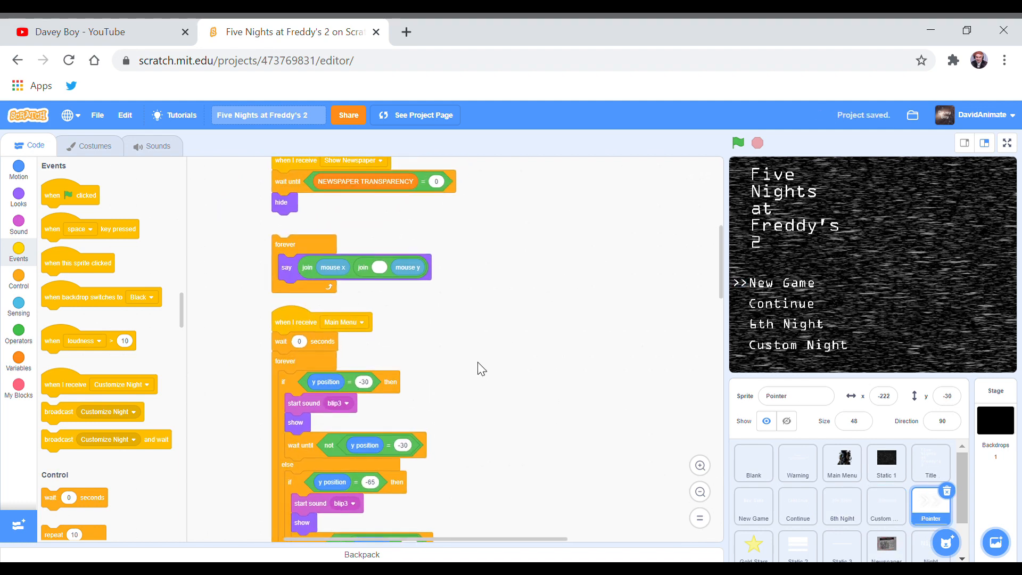
{"action": "mouse_move", "coordinate": [491, 450]}
{"action": "left_mouse_down"}
{"action": "mouse_move", "coordinate": [520, 532]}
{"action": "mouse_move", "coordinate": [485, 327]}
{"action": "left_mouse_up"}
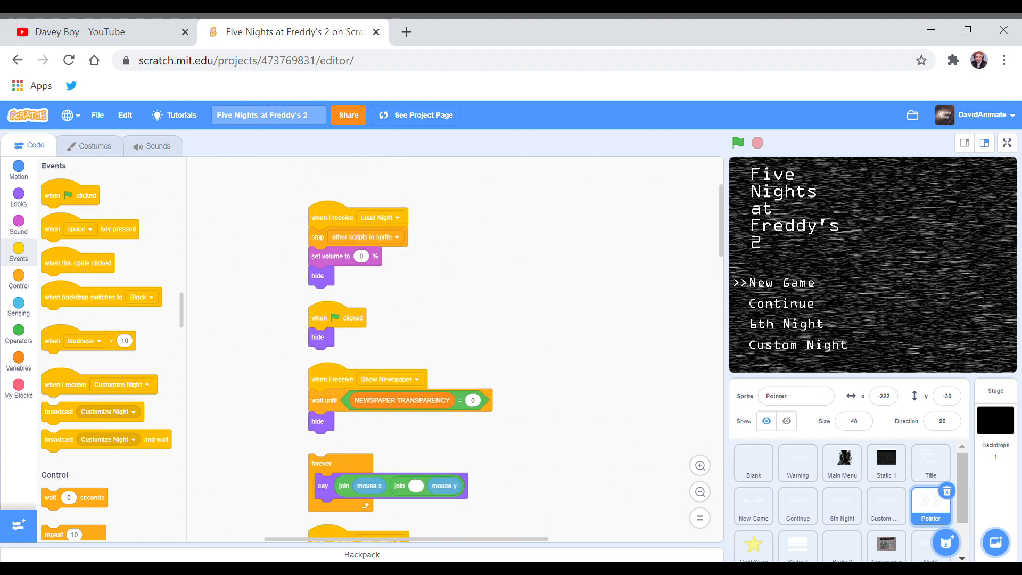
{"action": "scroll", "coordinate": [503, 319], "scroll_direction": "down", "scroll_amount": 5}
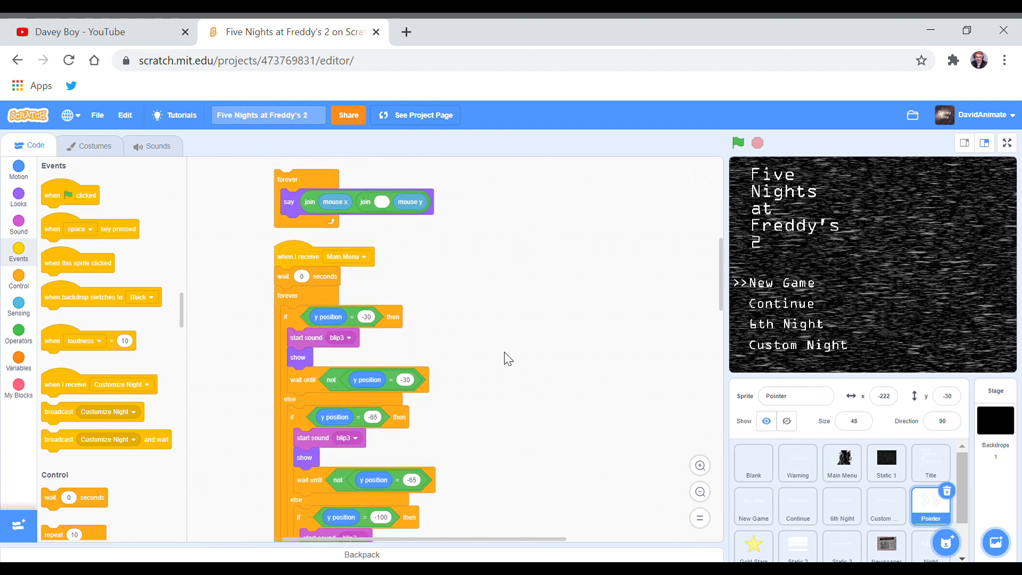
{"action": "scroll", "coordinate": [511, 279], "scroll_direction": "down", "scroll_amount": 2}
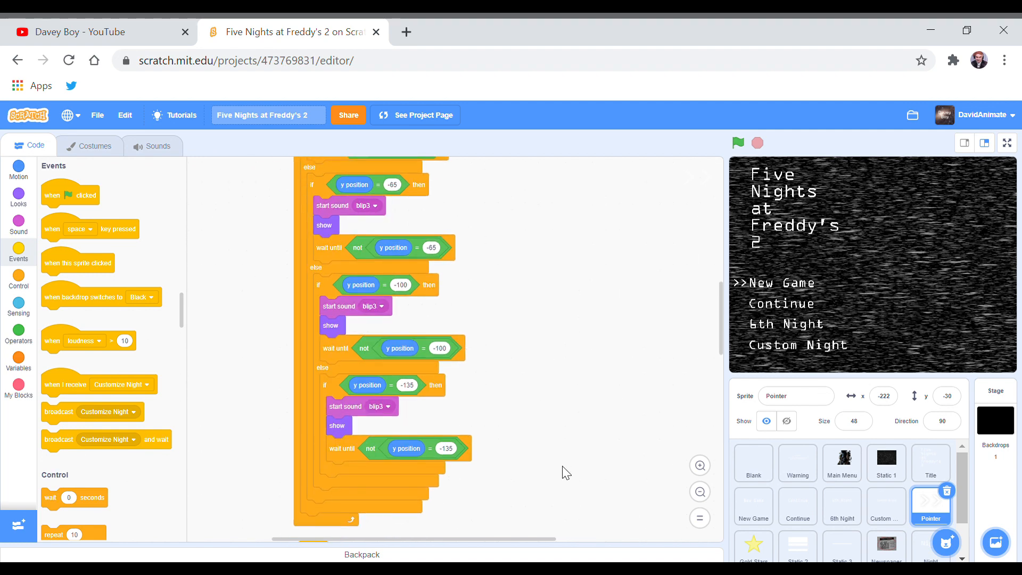
{"action": "left_click_drag", "start_coordinate": [562, 472], "coordinate": [471, 176]}
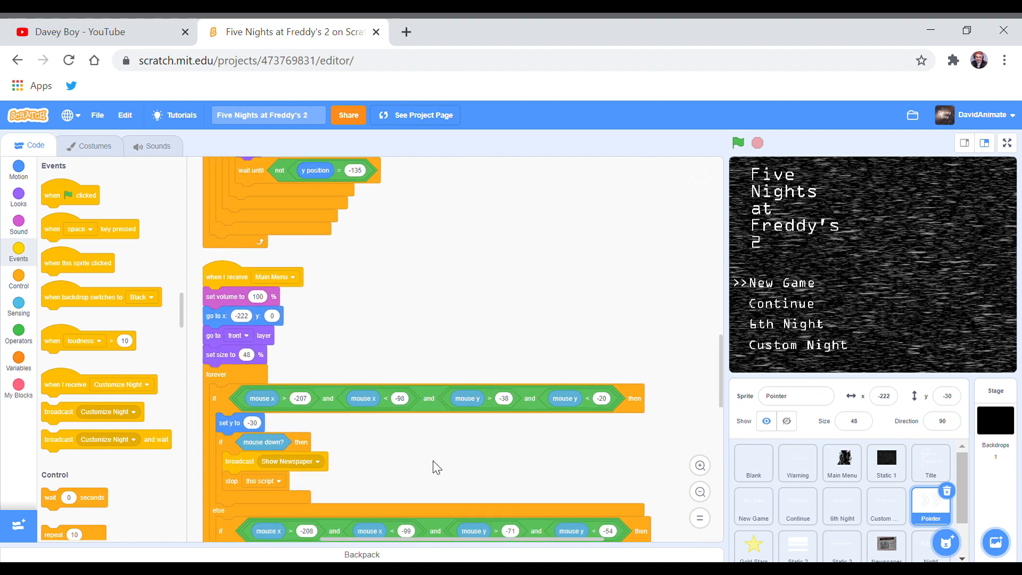
Follow the menu-item conditions down to 6th Night, Custom Night and the blip3 sound script.
{"action": "left_click_drag", "start_coordinate": [426, 464], "coordinate": [463, 395]}
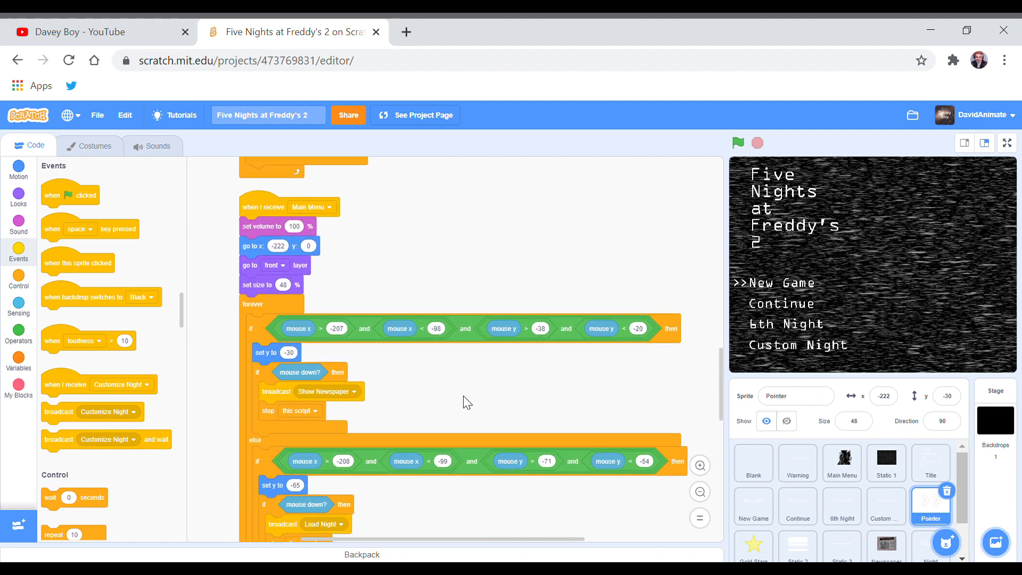
{"action": "left_click_drag", "start_coordinate": [466, 402], "coordinate": [438, 220]}
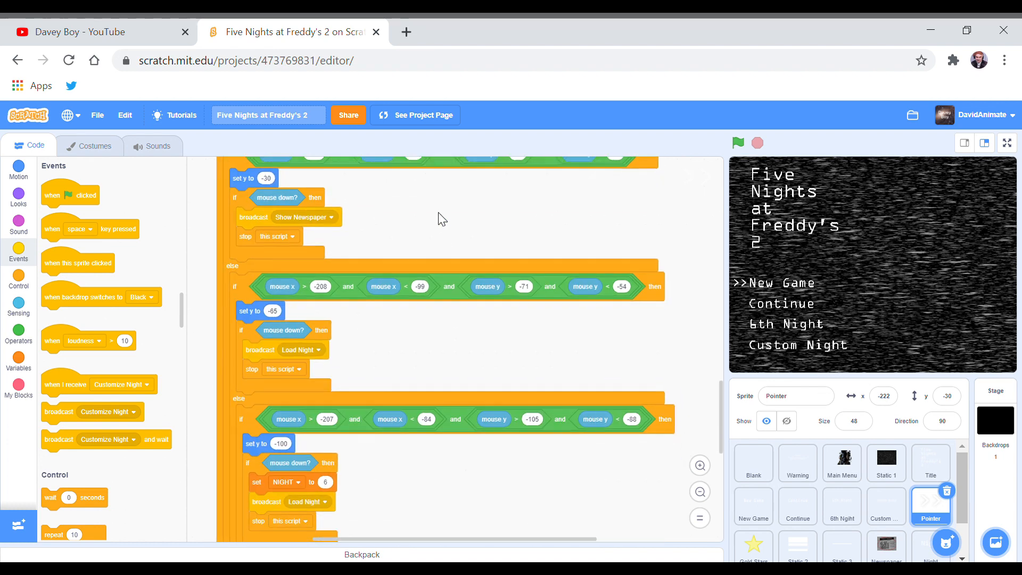
{"action": "mouse_move", "coordinate": [426, 435]}
{"action": "left_mouse_down"}
{"action": "mouse_move", "coordinate": [449, 206]}
{"action": "mouse_move", "coordinate": [427, 284]}
{"action": "left_mouse_up"}
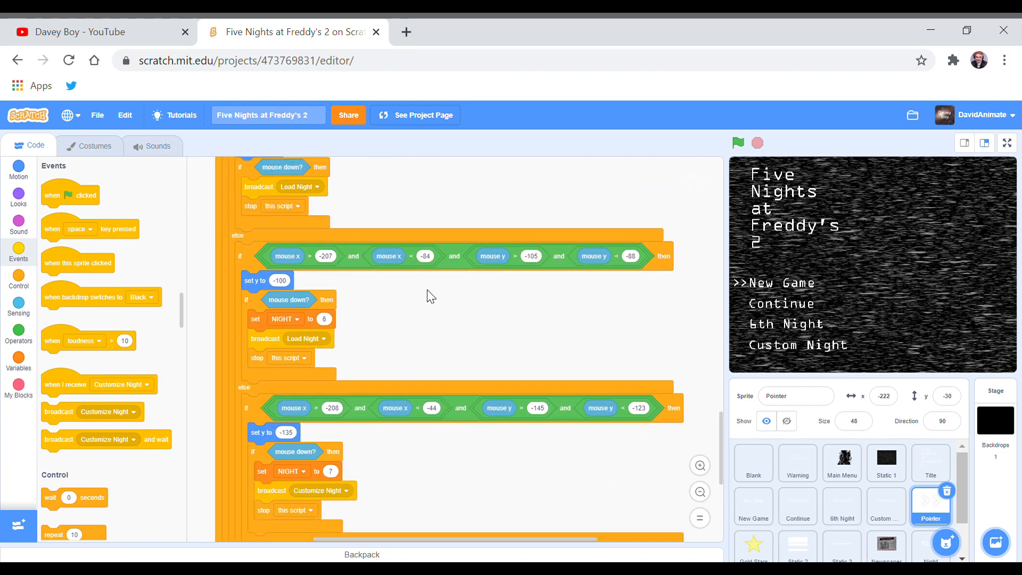
{"action": "scroll", "coordinate": [427, 284], "scroll_direction": "up", "scroll_amount": 5}
{"action": "left_click_drag", "start_coordinate": [394, 207], "coordinate": [423, 361]}
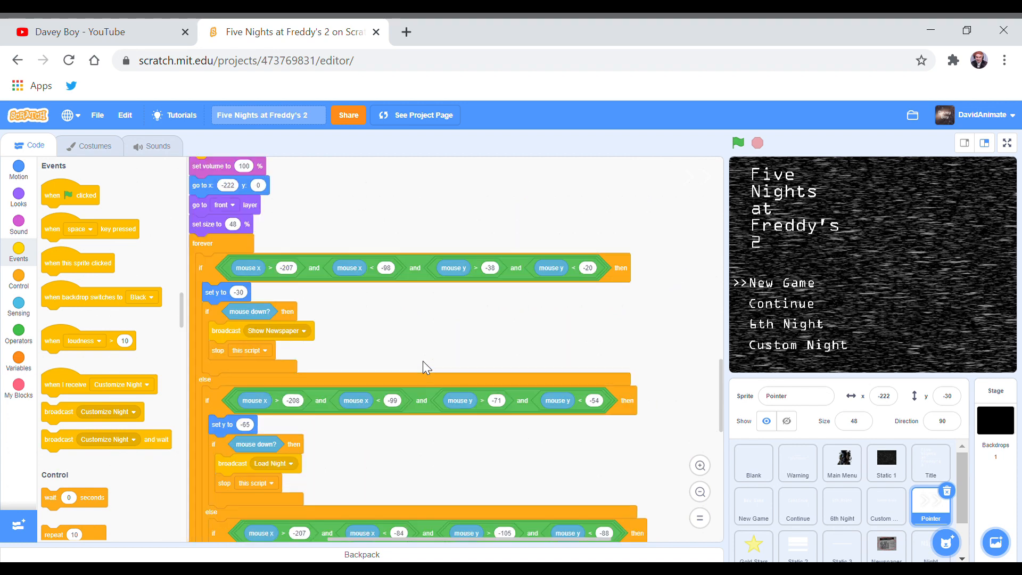
{"action": "scroll", "coordinate": [423, 362], "scroll_direction": "down", "scroll_amount": 10}
{"action": "scroll", "coordinate": [451, 289], "scroll_direction": "up", "scroll_amount": 5}
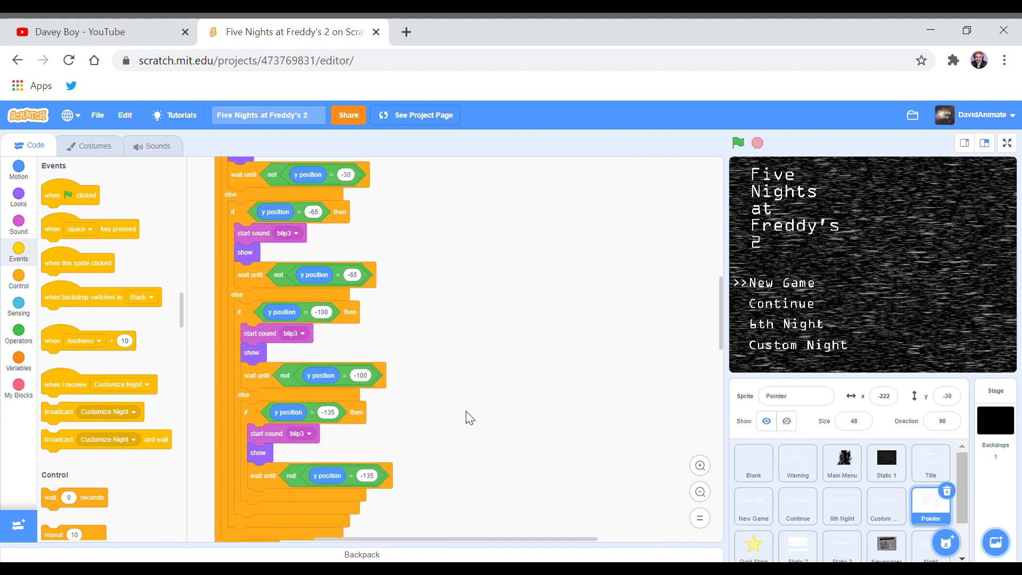
{"action": "scroll", "coordinate": [447, 260], "scroll_direction": "up", "scroll_amount": 5}
{"action": "scroll", "coordinate": [464, 493], "scroll_direction": "up", "scroll_amount": 3}
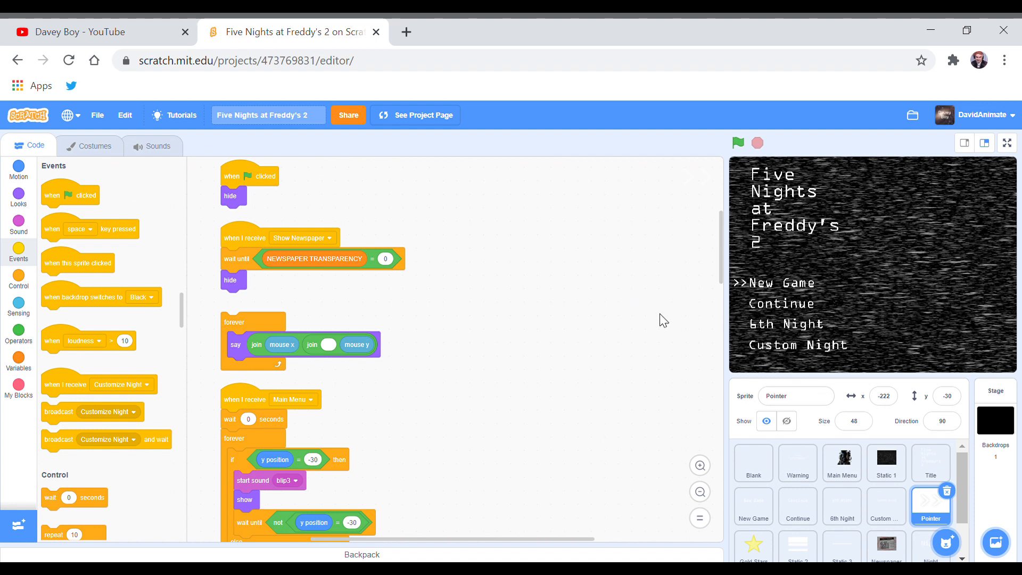
Run the Pointer's mouse-coordinate display script and reposition the Main Menu click handler.
{"action": "left_click", "coordinate": [241, 326]}
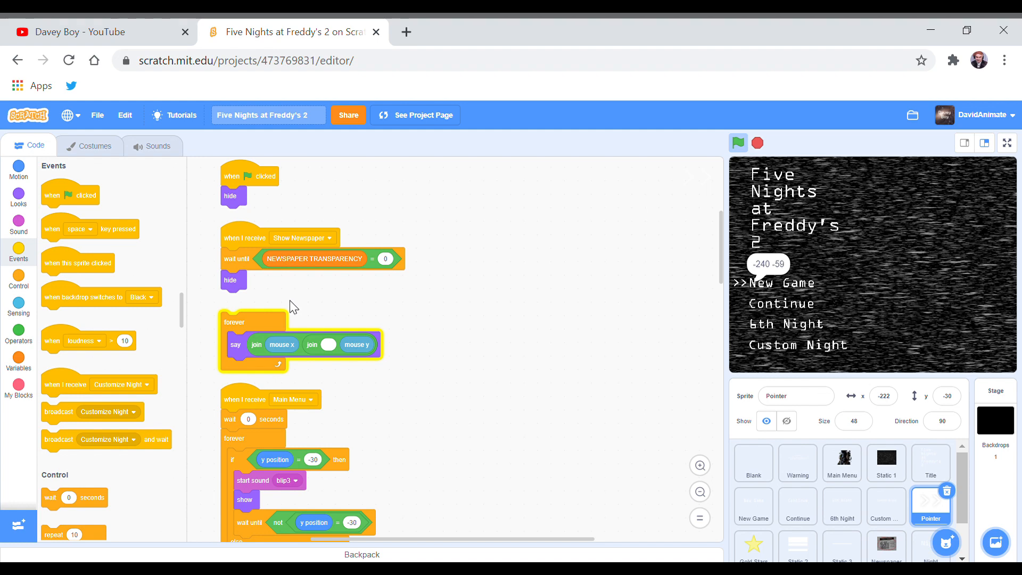
{"action": "left_click_drag", "start_coordinate": [254, 322], "coordinate": [105, 312]}
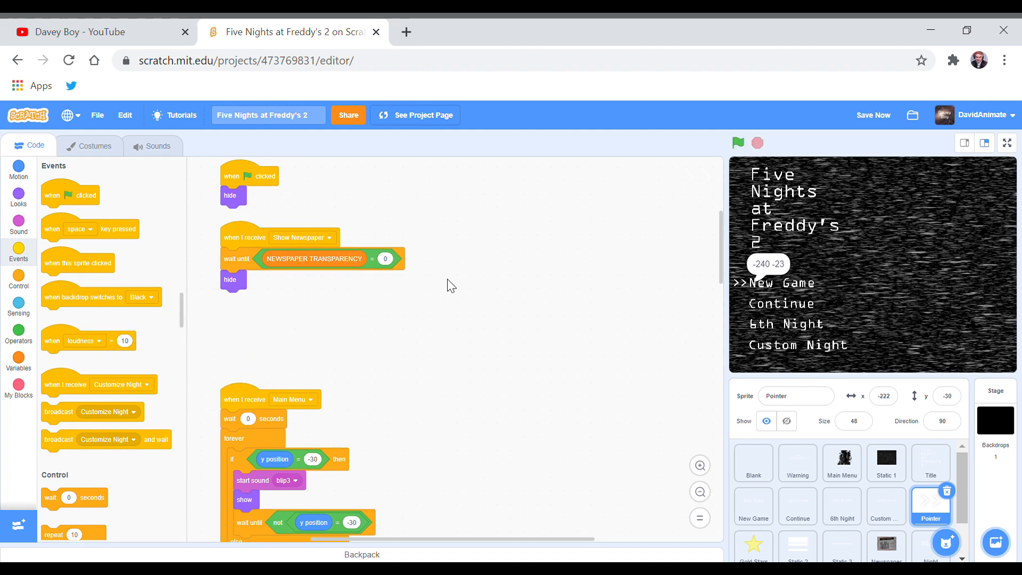
{"action": "scroll", "coordinate": [456, 320], "scroll_direction": "down", "scroll_amount": 5}
{"action": "scroll", "coordinate": [462, 240], "scroll_direction": "down", "scroll_amount": 5}
{"action": "scroll", "coordinate": [461, 320], "scroll_direction": "down", "scroll_amount": 8}
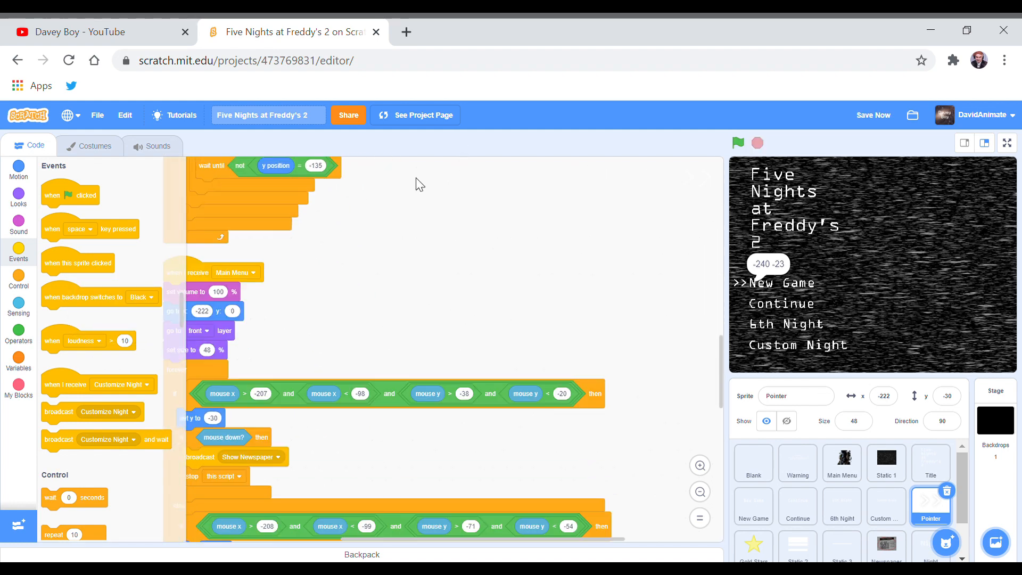
{"action": "scroll", "coordinate": [461, 285], "scroll_direction": "down", "scroll_amount": 5}
{"action": "scroll", "coordinate": [462, 285], "scroll_direction": "down", "scroll_amount": 5}
{"action": "left_click_drag", "start_coordinate": [496, 376], "coordinate": [372, 268]}
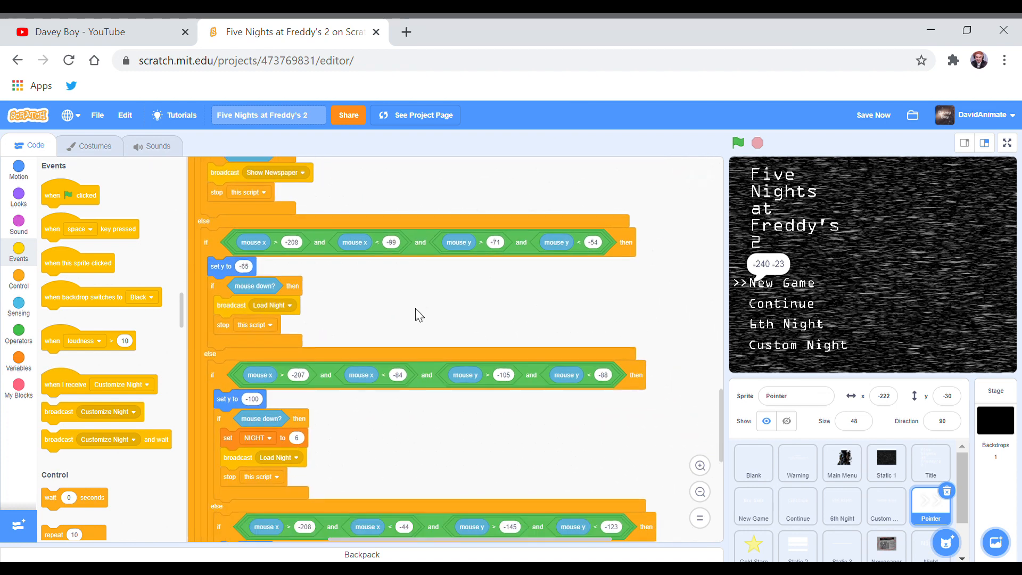
{"action": "left_click_drag", "start_coordinate": [421, 437], "coordinate": [496, 345]}
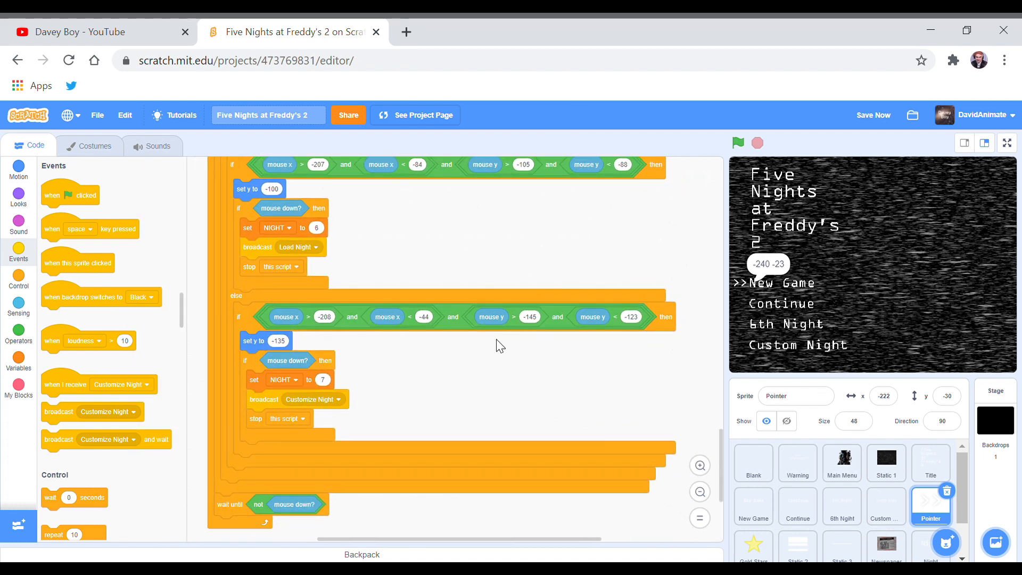
{"action": "scroll", "coordinate": [495, 383], "scroll_direction": "down", "scroll_amount": 5}
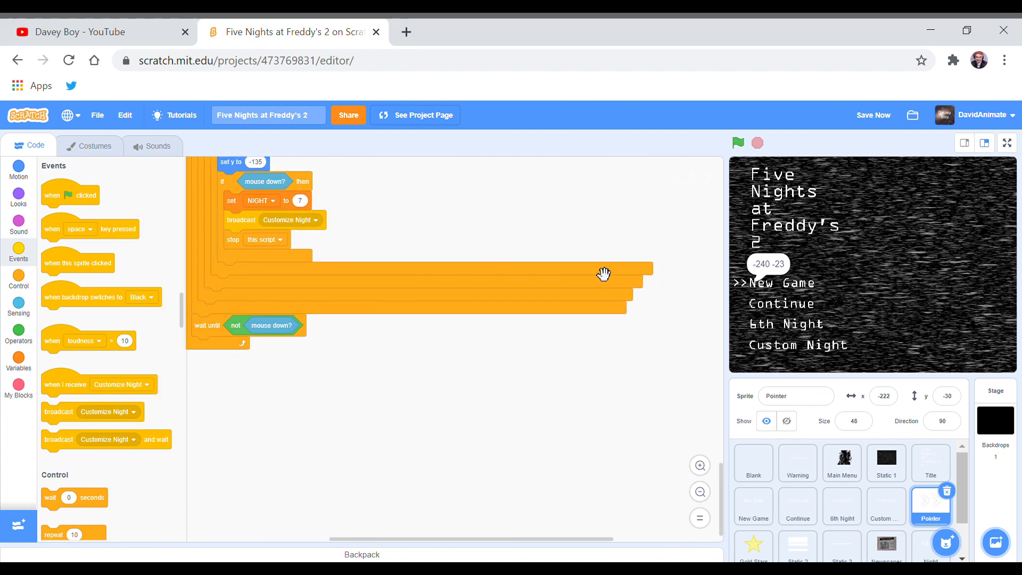
Clean up all the Pointer sprite's scripts, zoom out, and bring up the Gold Stars sprite.
{"action": "right_click", "coordinate": [596, 266]}
{"action": "right_click", "coordinate": [537, 198]}
{"action": "left_click", "coordinate": [561, 231]}
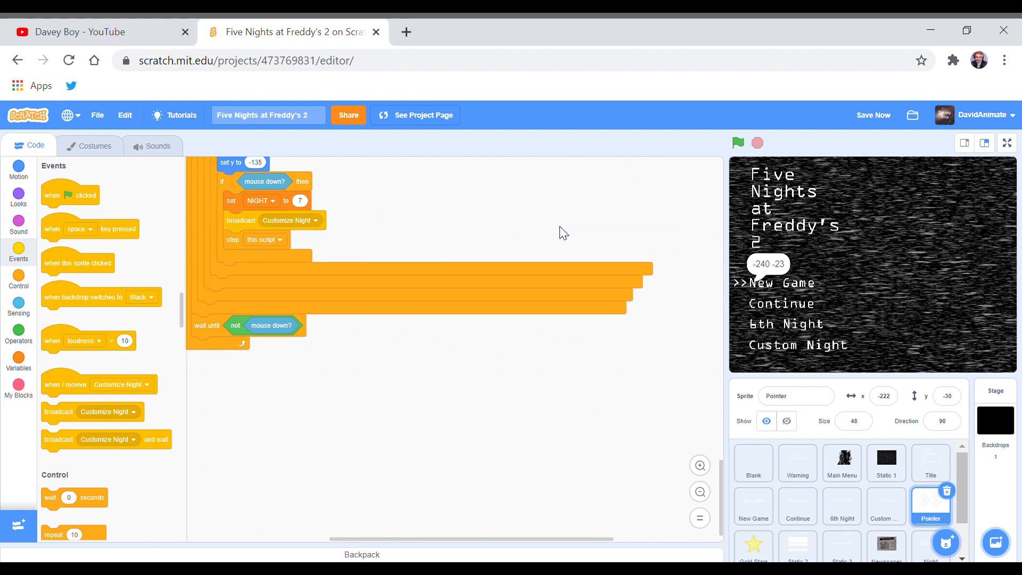
{"action": "left_click", "coordinate": [700, 492]}
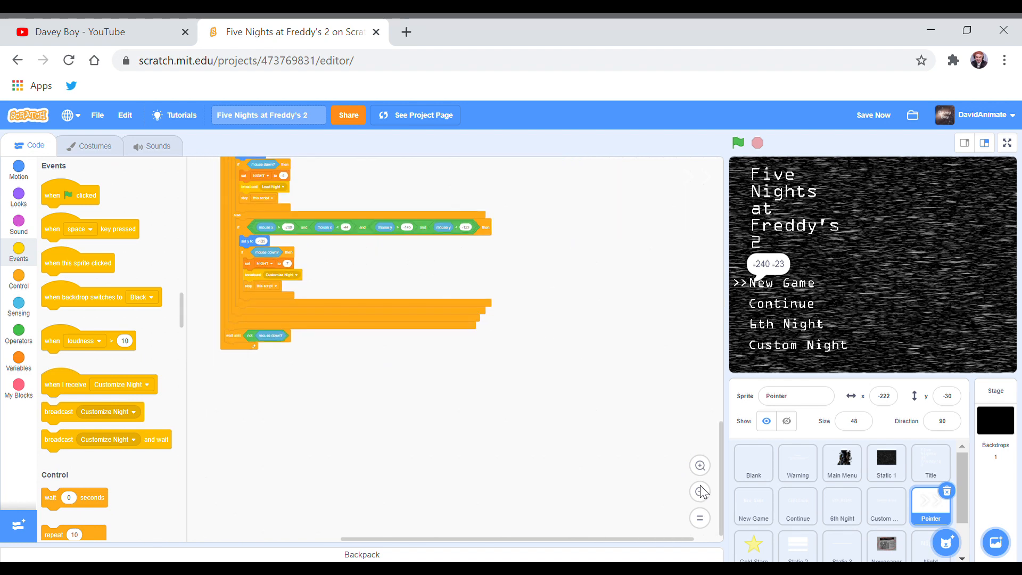
{"action": "left_click", "coordinate": [753, 546]}
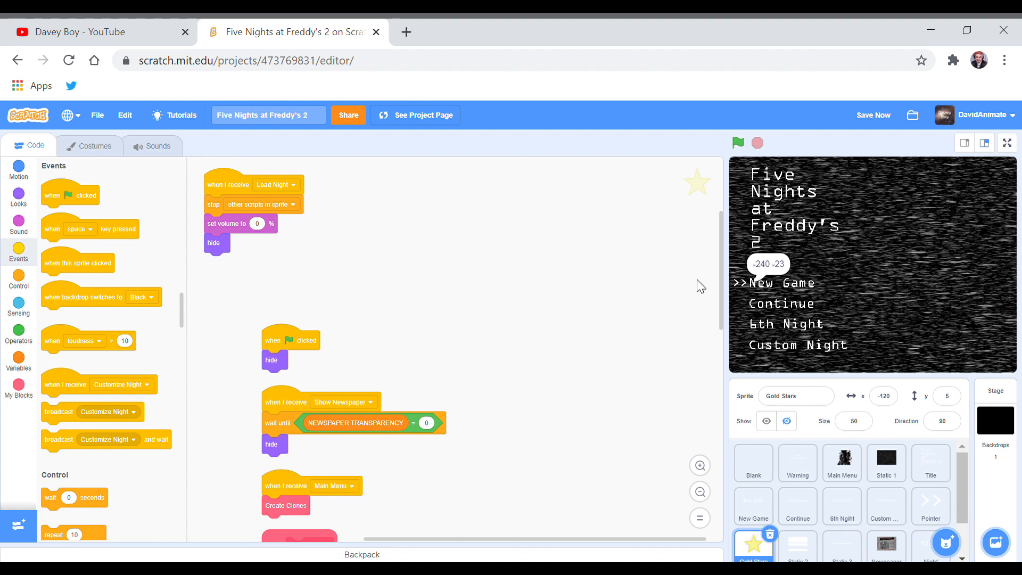
{"action": "left_click_drag", "start_coordinate": [722, 271], "coordinate": [716, 351]}
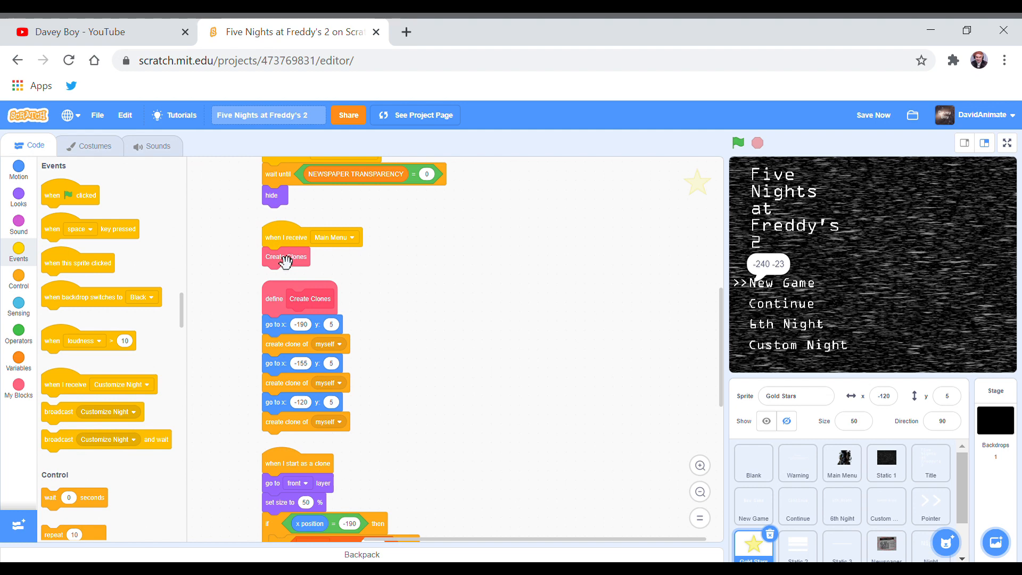
Edit Gold Stars' Create Clones block to run without screen refresh and confirm.
{"action": "left_click", "coordinate": [18, 386]}
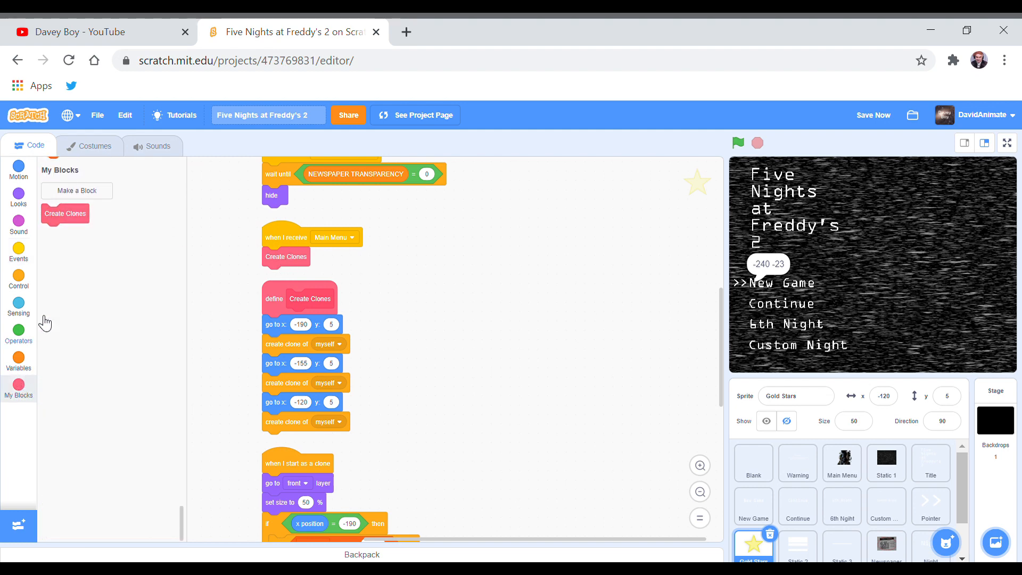
{"action": "right_click", "coordinate": [75, 216]}
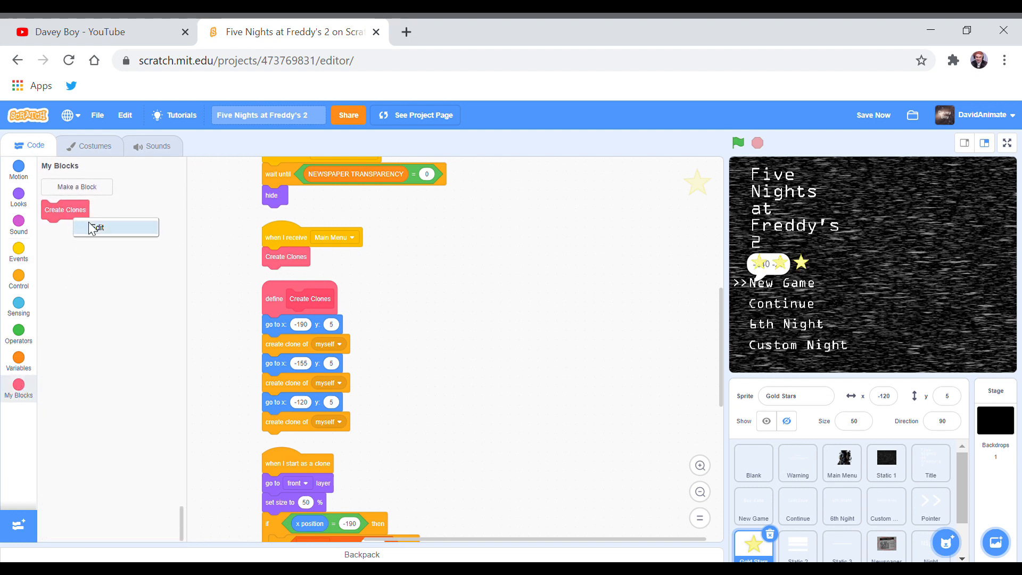
{"action": "left_click", "coordinate": [98, 228]}
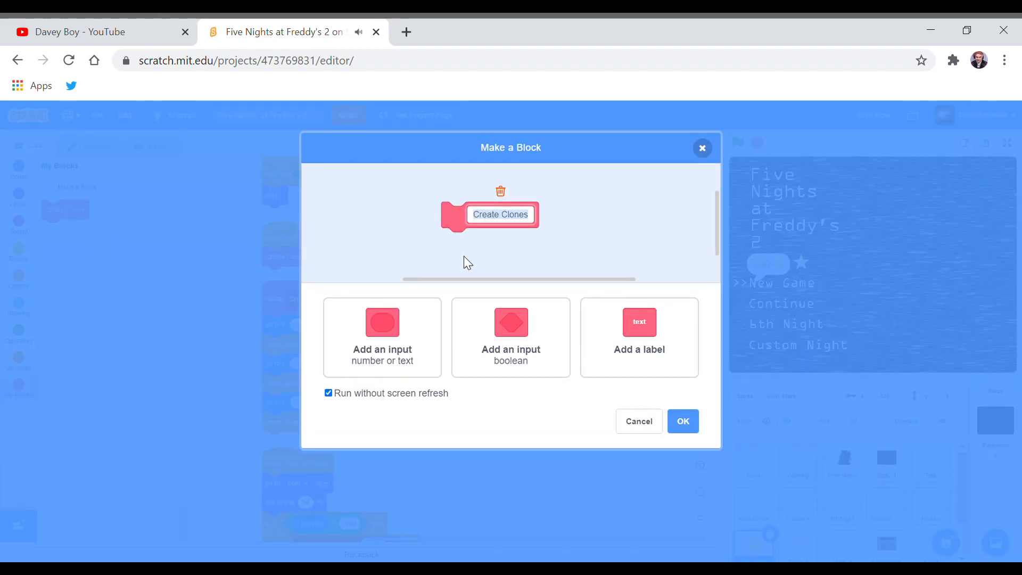
{"action": "left_click", "coordinate": [411, 396]}
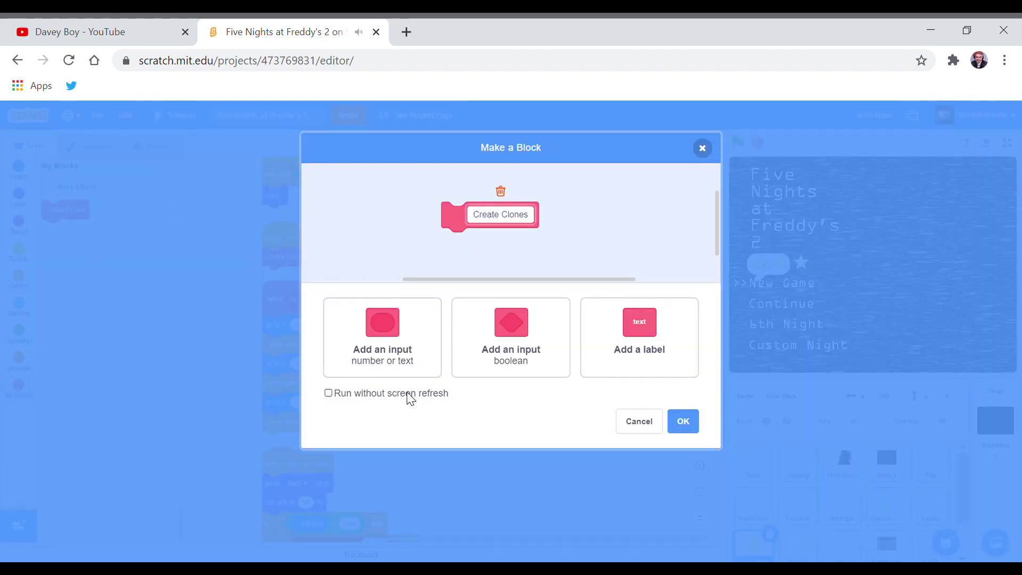
{"action": "left_click", "coordinate": [682, 421]}
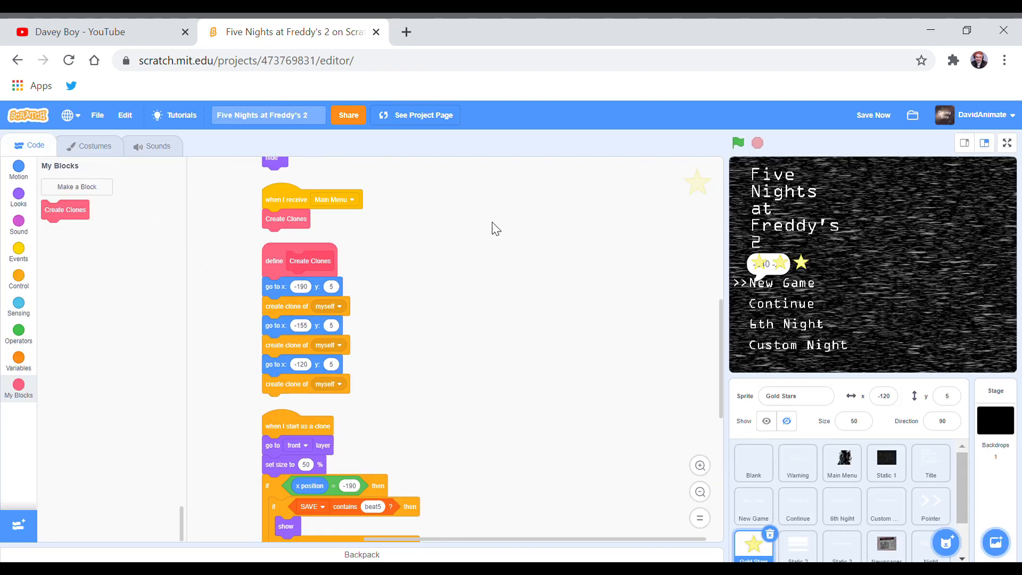
{"action": "scroll", "coordinate": [495, 241], "scroll_direction": "down", "scroll_amount": 5}
{"action": "scroll", "coordinate": [511, 223], "scroll_direction": "up", "scroll_amount": 1}
Review the star clone script, then switch to the Static 2 sprite.
{"action": "left_click_drag", "start_coordinate": [570, 362], "coordinate": [520, 318]}
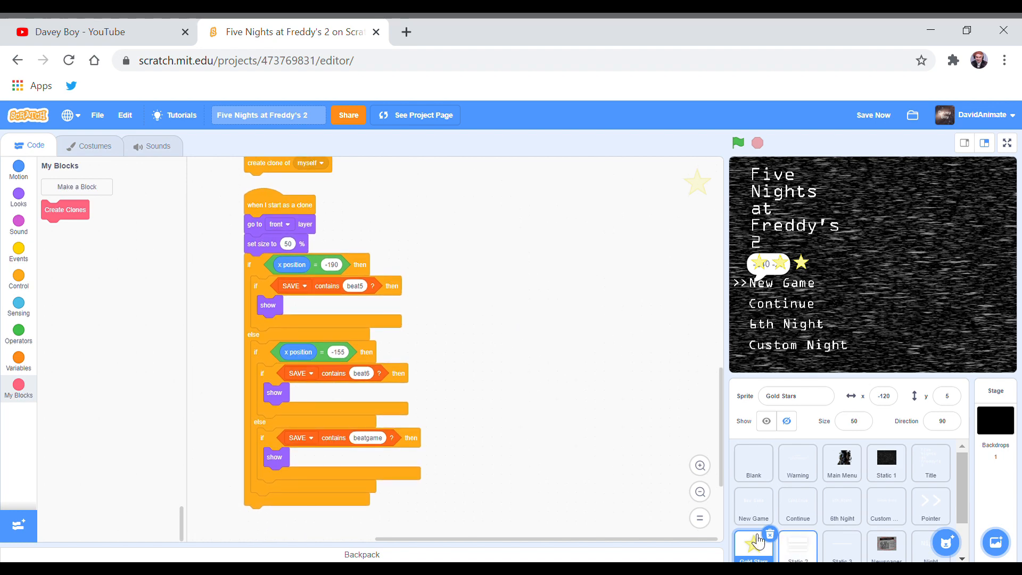
{"action": "left_click", "coordinate": [797, 545]}
Glance at Static 2's scripts, then step through its five static costumes.
{"action": "mouse_move", "coordinate": [516, 297]}
{"action": "left_mouse_down"}
{"action": "mouse_move", "coordinate": [471, 478]}
{"action": "mouse_move", "coordinate": [470, 468]}
{"action": "left_mouse_up"}
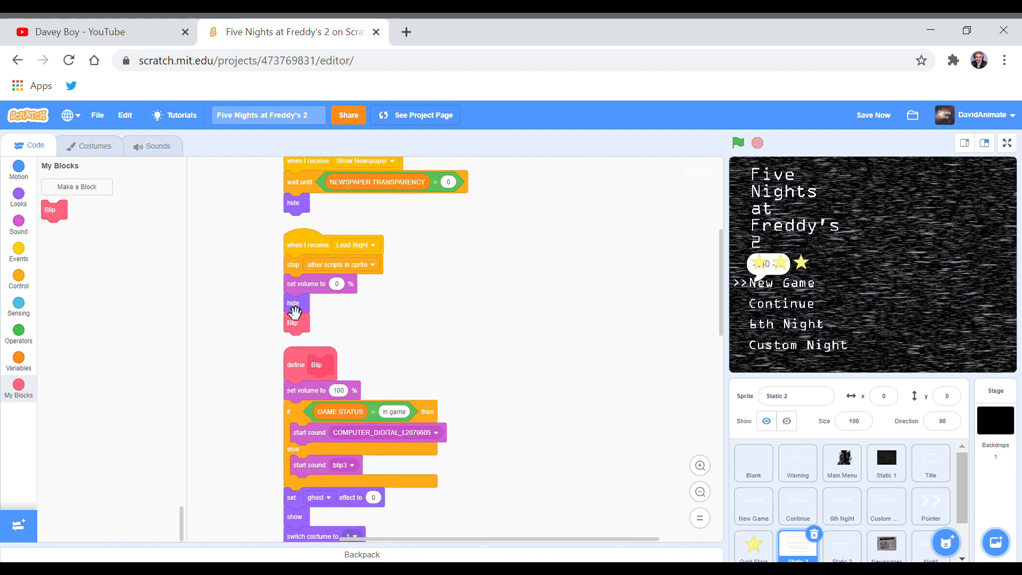
{"action": "left_click", "coordinate": [92, 145]}
{"action": "left_click", "coordinate": [38, 186]}
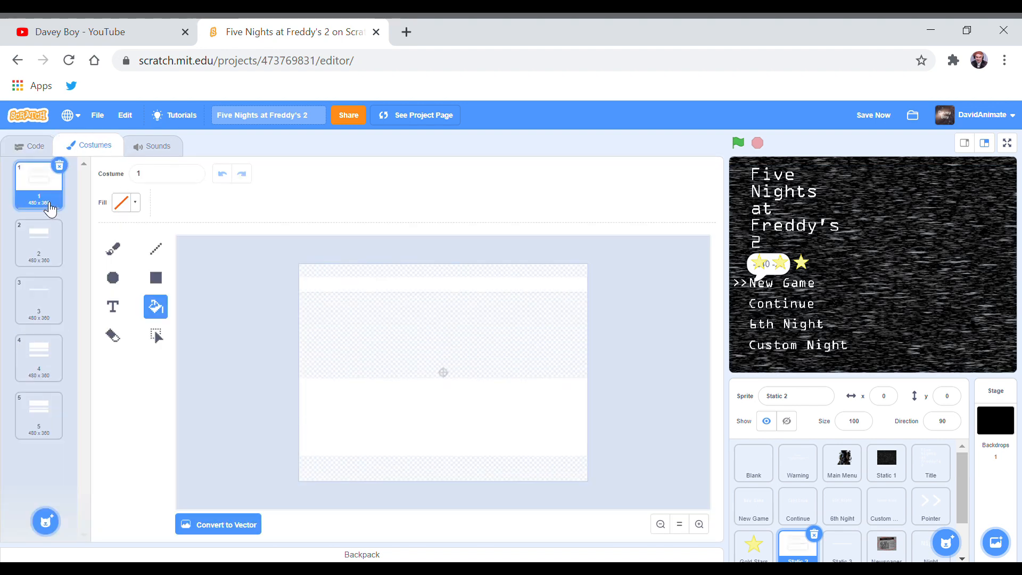
{"action": "left_click", "coordinate": [38, 242]}
{"action": "left_click", "coordinate": [39, 301]}
{"action": "left_click", "coordinate": [38, 358]}
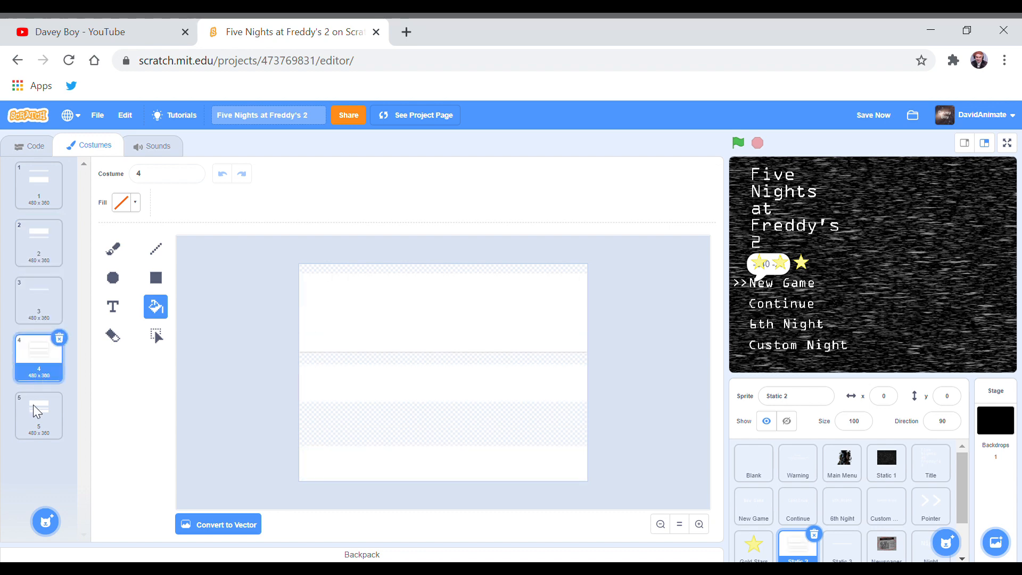
{"action": "left_click", "coordinate": [38, 415]}
Run Static 2's Blip script to hear it and view its block definition unchanged.
{"action": "left_click", "coordinate": [35, 147]}
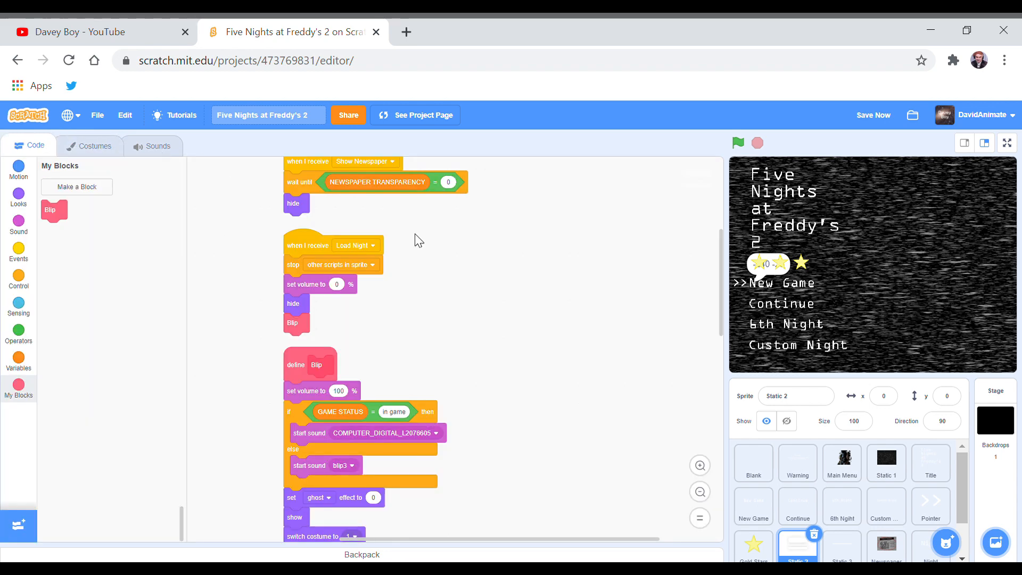
{"action": "scroll", "coordinate": [415, 240], "scroll_direction": "up", "scroll_amount": 5}
{"action": "scroll", "coordinate": [469, 441], "scroll_direction": "down", "scroll_amount": 5}
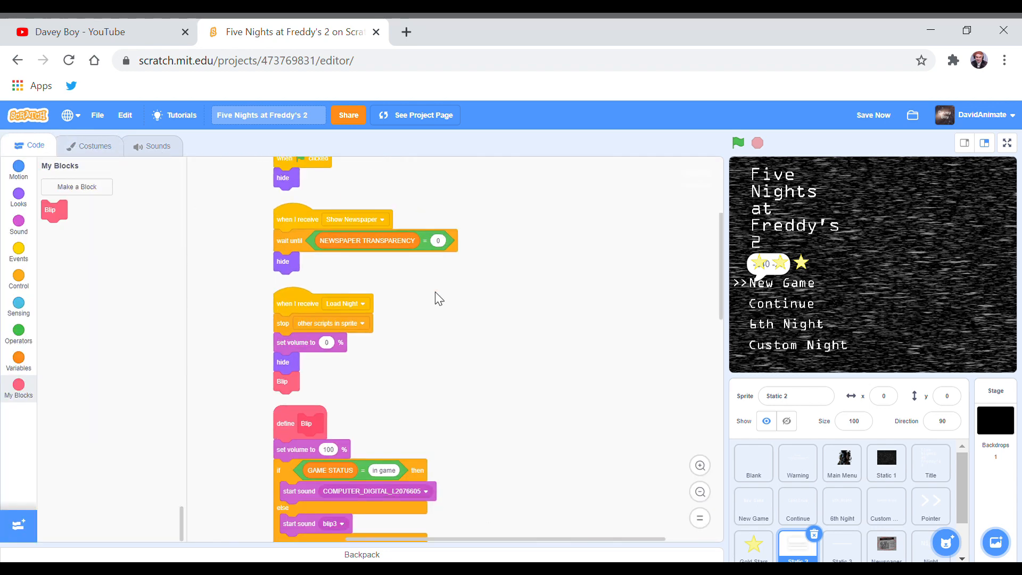
{"action": "scroll", "coordinate": [479, 320], "scroll_direction": "down", "scroll_amount": 3}
{"action": "scroll", "coordinate": [489, 264], "scroll_direction": "down", "scroll_amount": 2}
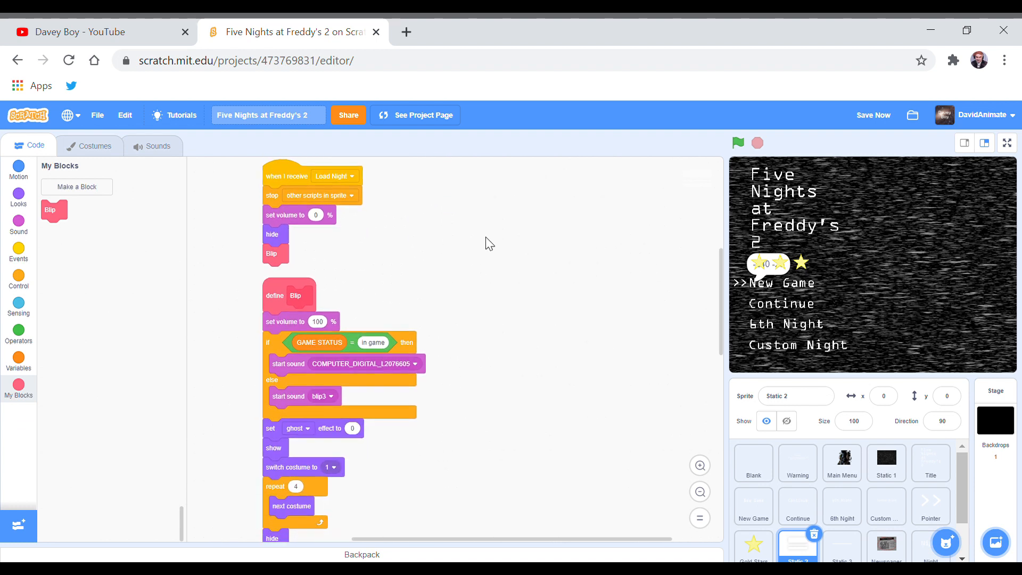
{"action": "scroll", "coordinate": [489, 231], "scroll_direction": "down", "scroll_amount": 2}
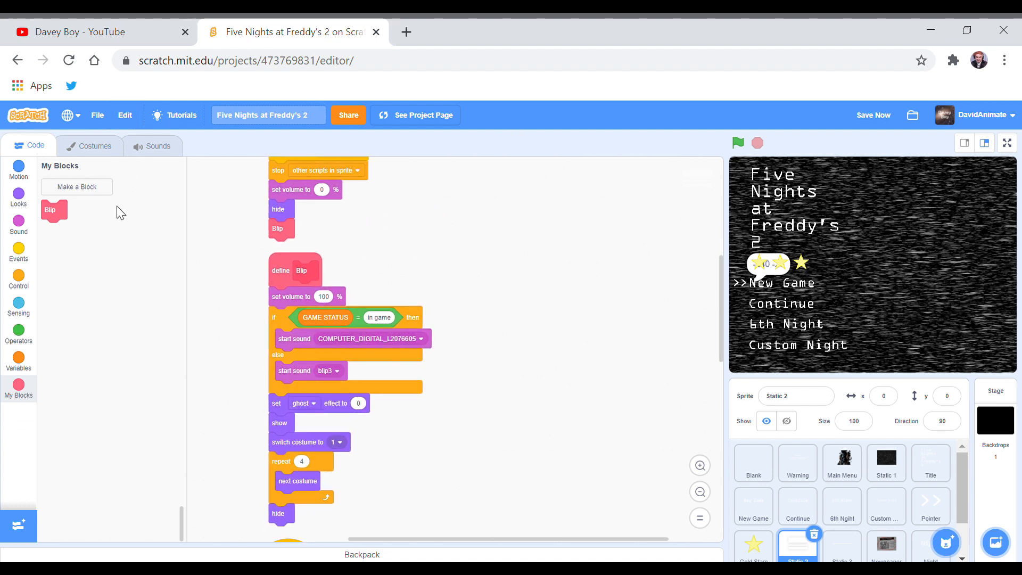
{"action": "left_click", "coordinate": [56, 210]}
{"action": "right_click", "coordinate": [56, 212]}
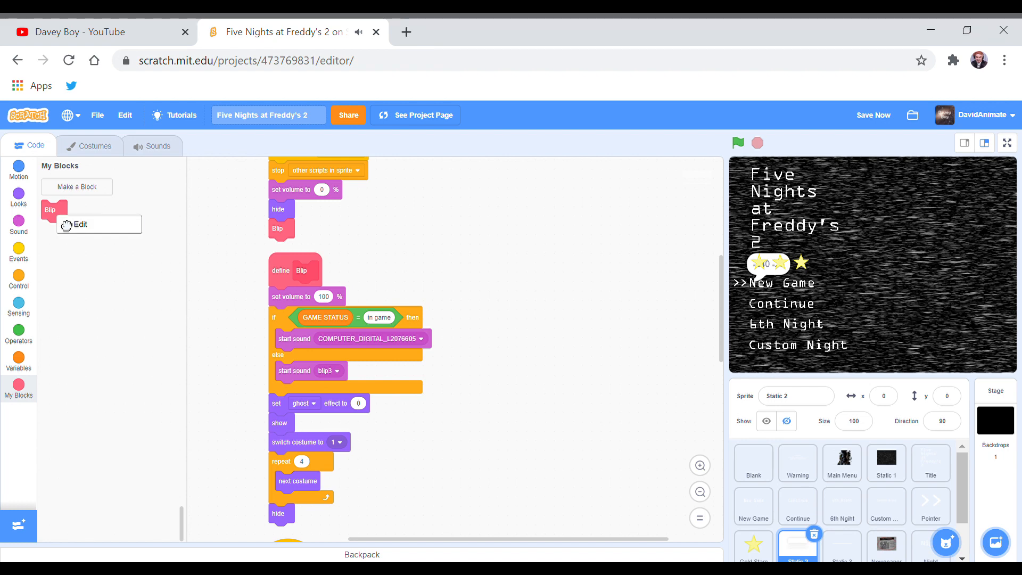
{"action": "left_click", "coordinate": [76, 226]}
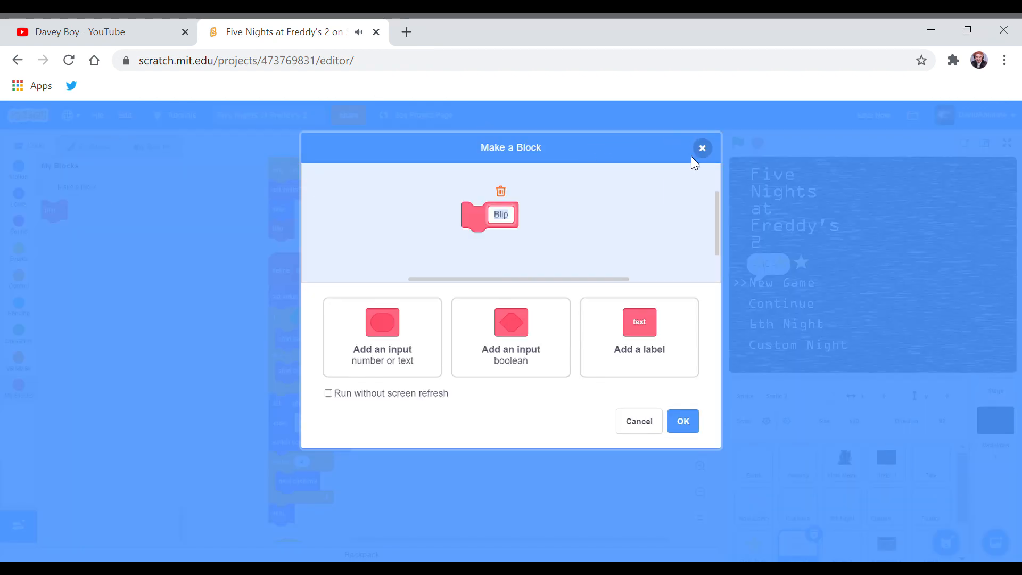
{"action": "left_click", "coordinate": [684, 421]}
Review Static 2's Main Menu static loop, then switch to the Static 3 sprite.
{"action": "left_click_drag", "start_coordinate": [564, 384], "coordinate": [542, 80]}
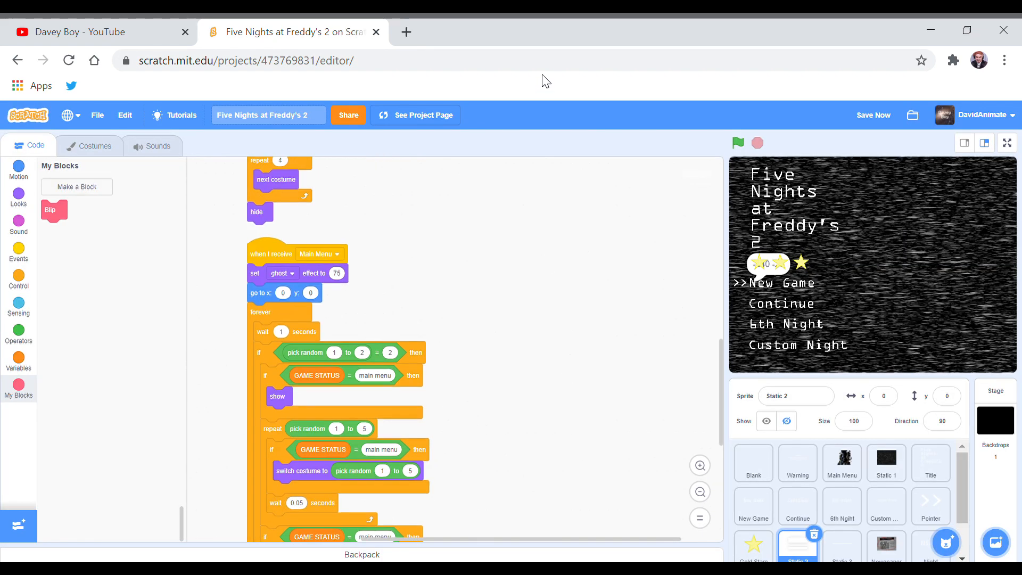
{"action": "left_click_drag", "start_coordinate": [515, 375], "coordinate": [514, 286]}
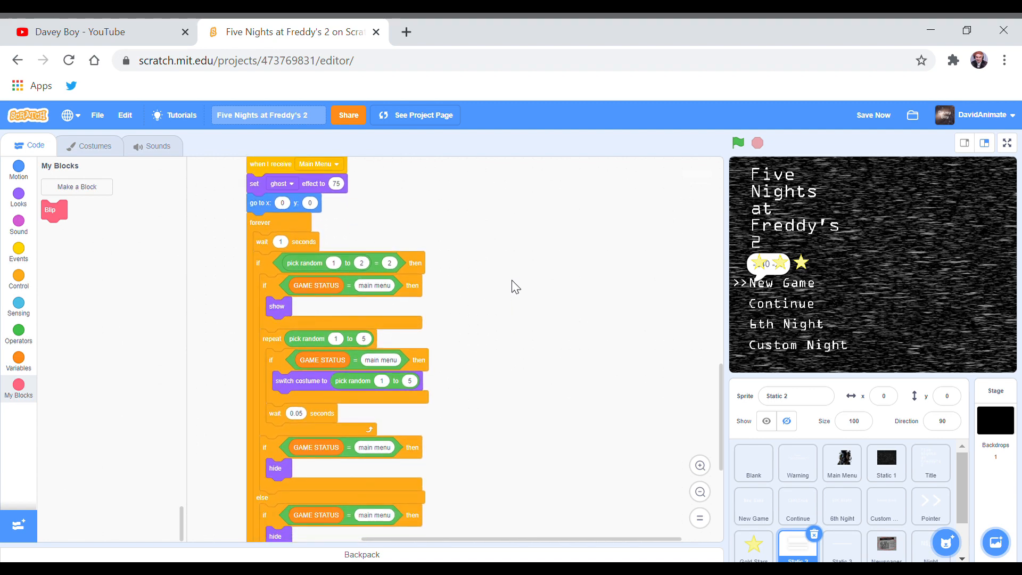
{"action": "scroll", "coordinate": [516, 376], "scroll_direction": "down", "scroll_amount": 3}
{"action": "scroll", "coordinate": [523, 335], "scroll_direction": "up", "scroll_amount": 3}
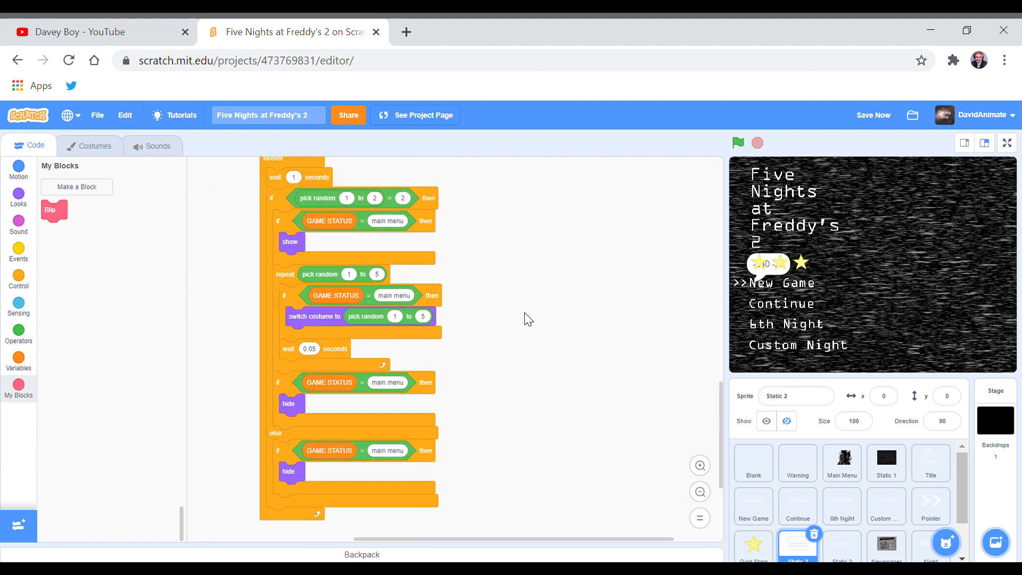
{"action": "scroll", "coordinate": [525, 321], "scroll_direction": "up", "scroll_amount": 1}
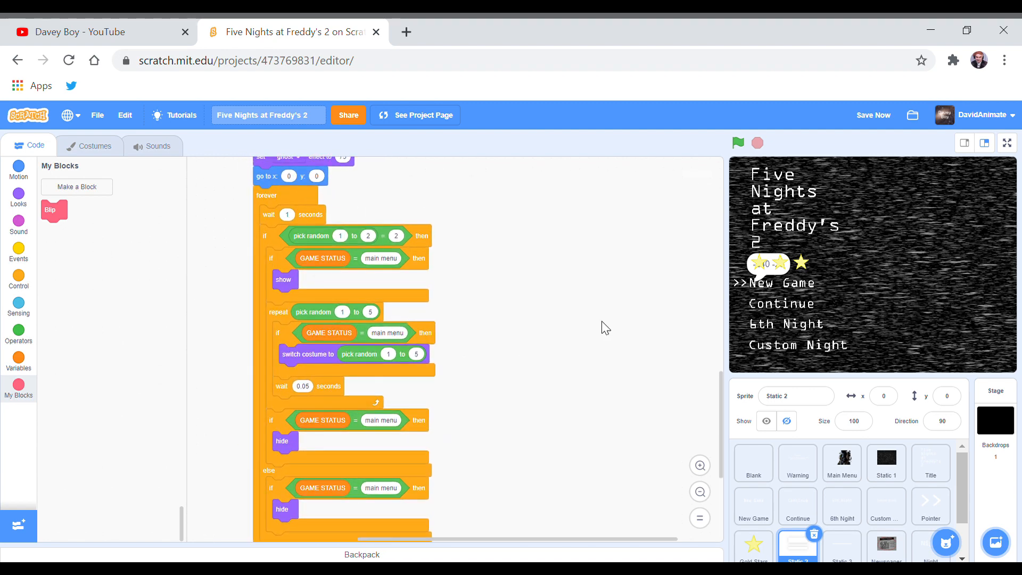
{"action": "left_click", "coordinate": [842, 546]}
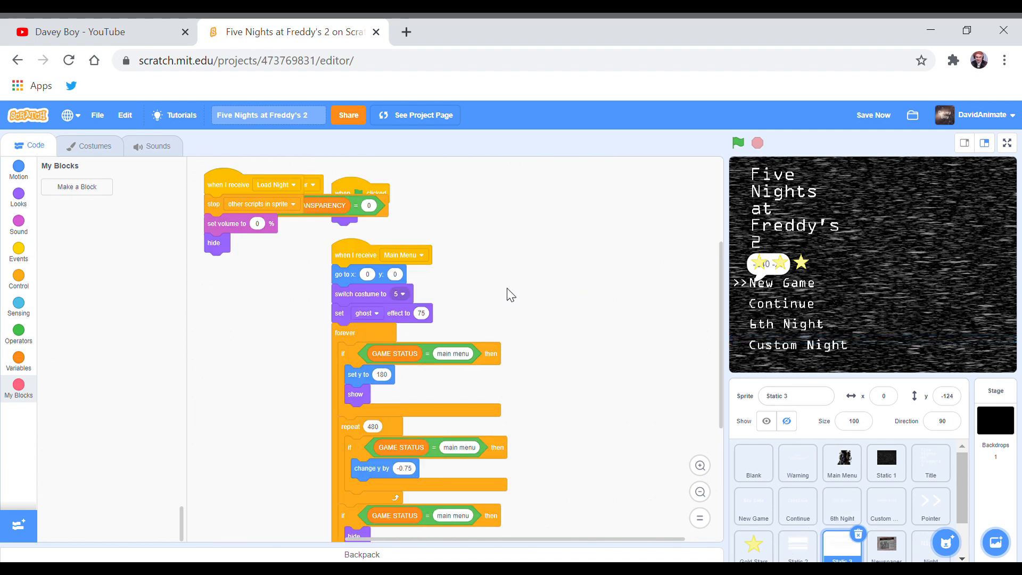
{"action": "scroll", "coordinate": [539, 269], "scroll_direction": "down", "scroll_amount": 1}
Clean up Static 3's blocks into a neat column.
{"action": "right_click", "coordinate": [537, 252]}
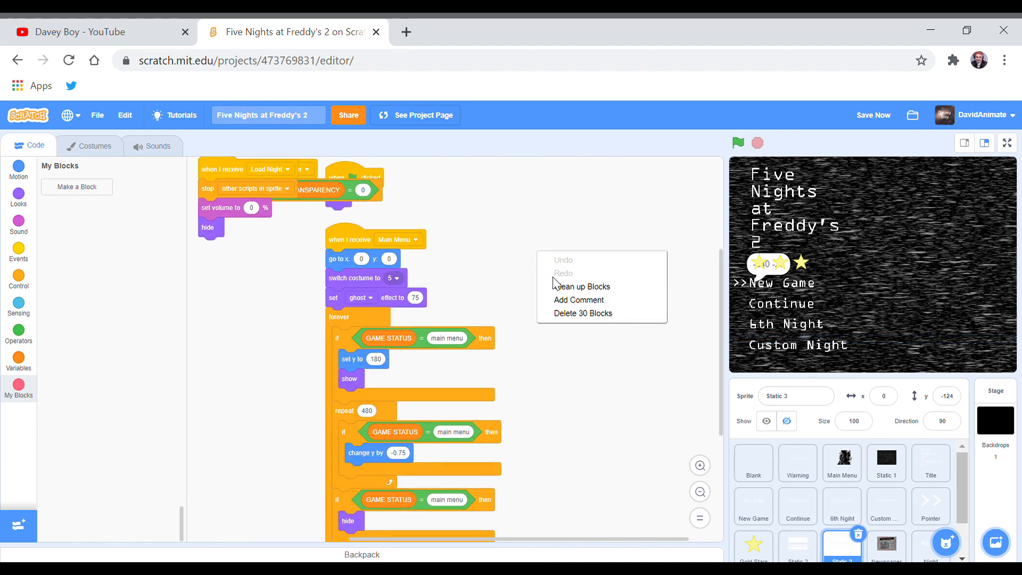
{"action": "left_click", "coordinate": [582, 286]}
{"action": "scroll", "coordinate": [514, 248], "scroll_direction": "down", "scroll_amount": 1}
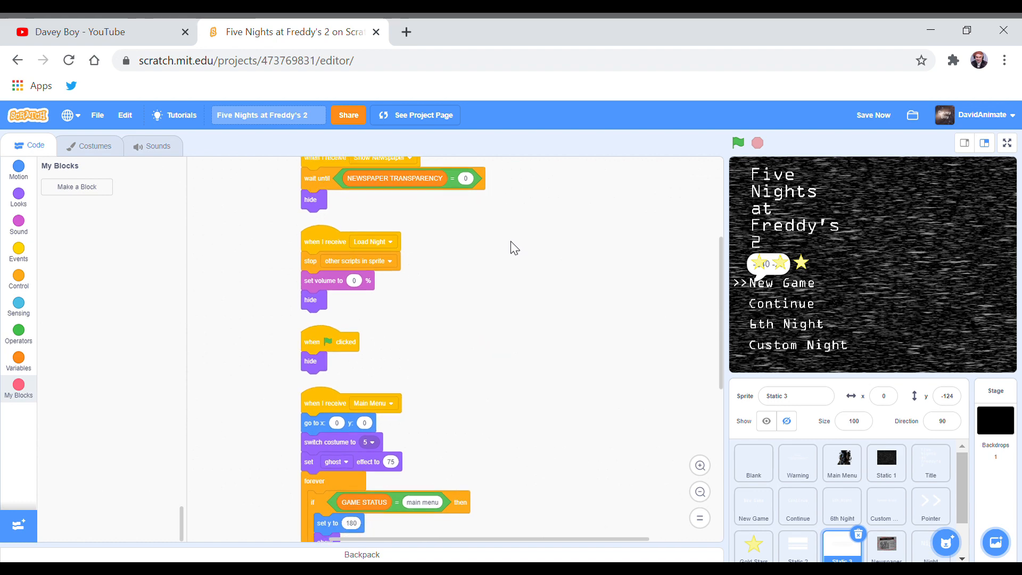
{"action": "scroll", "coordinate": [514, 248], "scroll_direction": "down", "scroll_amount": 1}
{"action": "scroll", "coordinate": [514, 310], "scroll_direction": "down", "scroll_amount": 3}
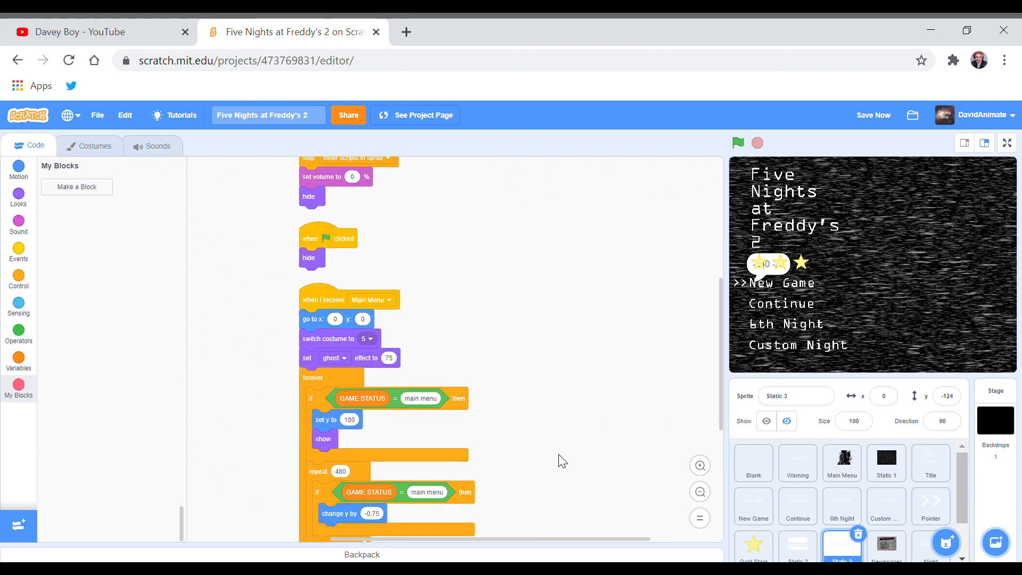
{"action": "scroll", "coordinate": [559, 455], "scroll_direction": "down", "scroll_amount": 4}
{"action": "scroll", "coordinate": [540, 239], "scroll_direction": "down", "scroll_amount": 2}
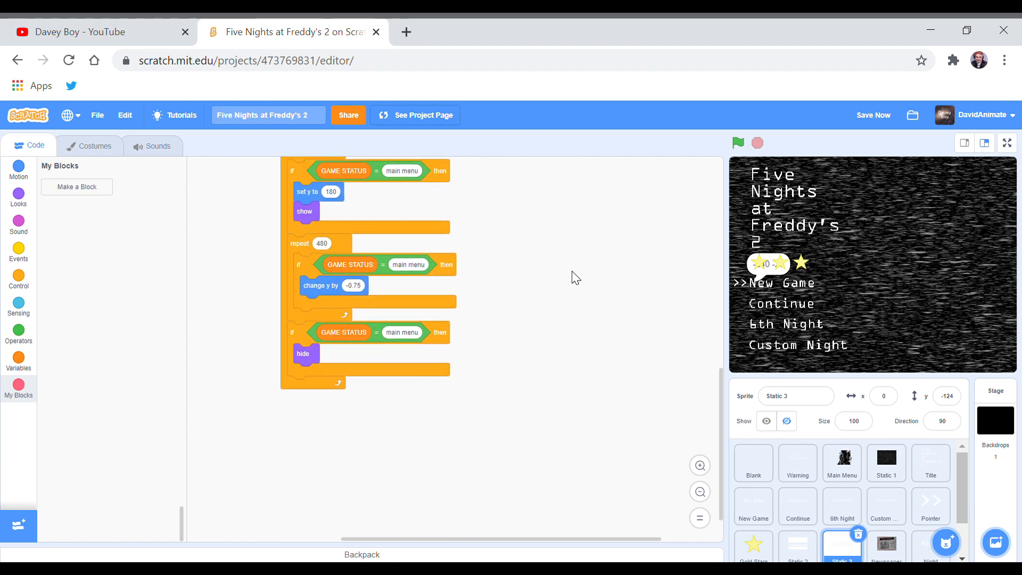
Review the Newspaper sprite's Main Menu fade-in and Load Night script.
{"action": "left_click", "coordinate": [886, 545]}
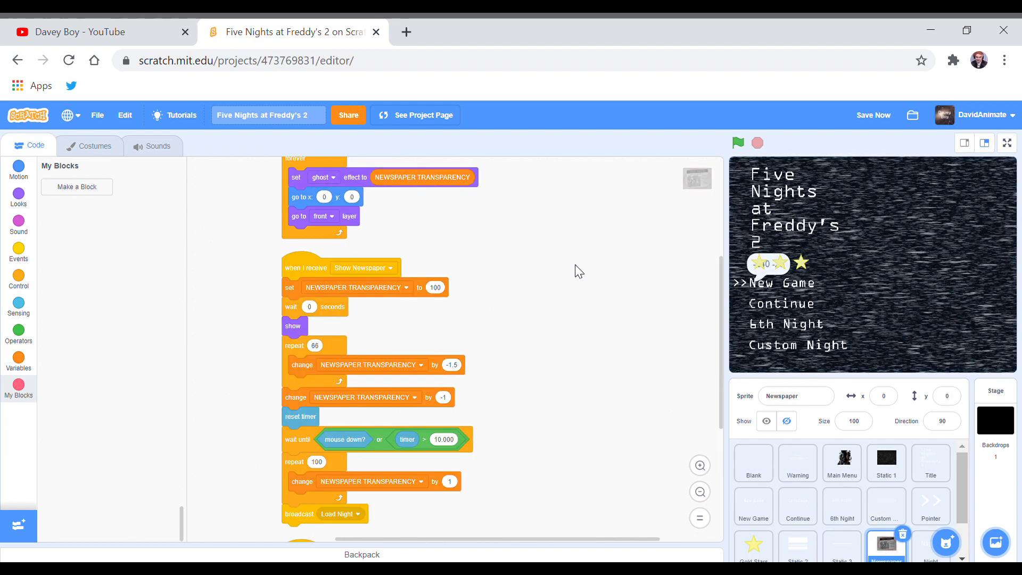
{"action": "left_click_drag", "start_coordinate": [540, 281], "coordinate": [548, 412]}
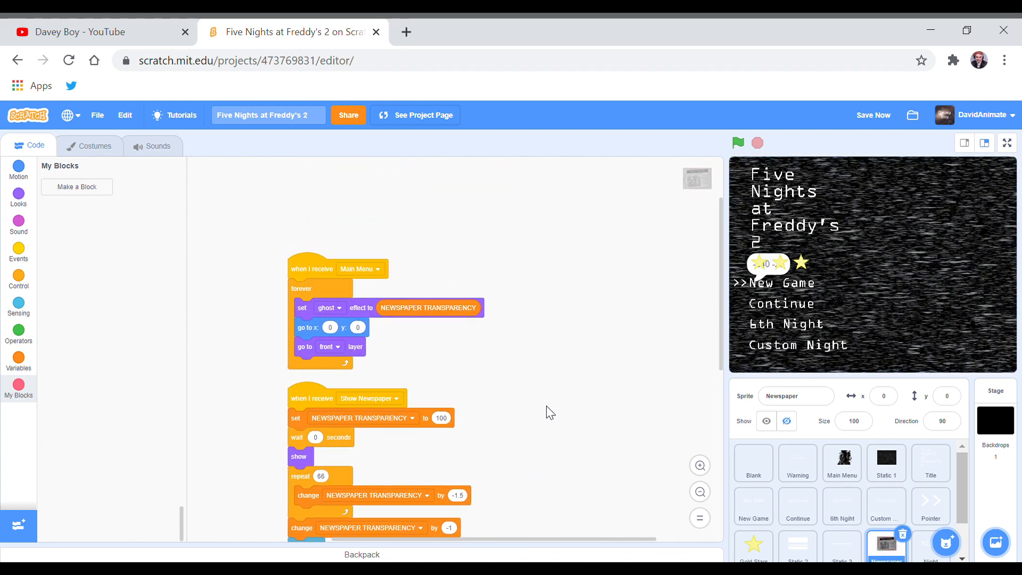
{"action": "scroll", "coordinate": [547, 411], "scroll_direction": "down", "scroll_amount": 3}
{"action": "scroll", "coordinate": [559, 399], "scroll_direction": "down", "scroll_amount": 3}
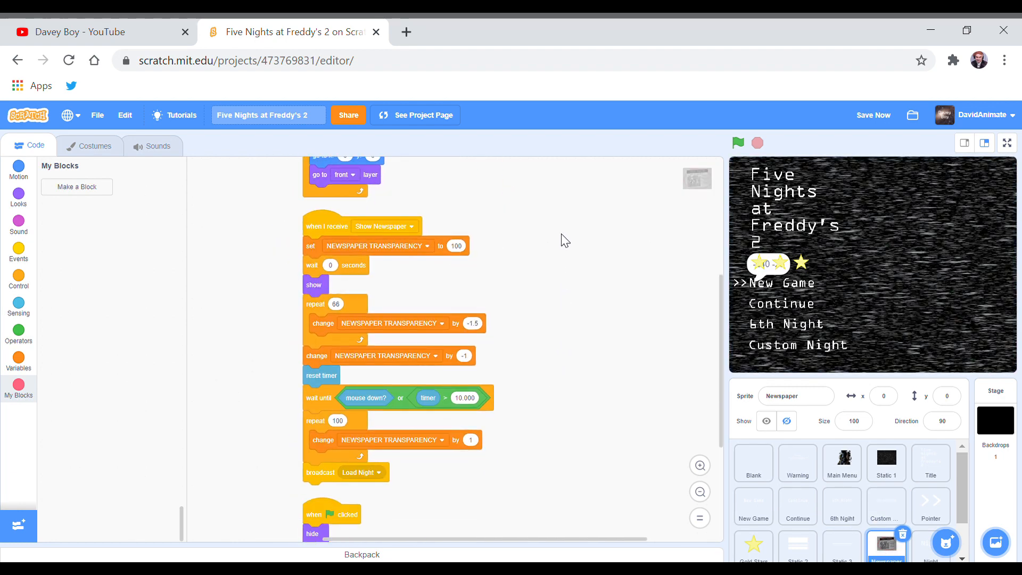
{"action": "scroll", "coordinate": [563, 414], "scroll_direction": "down", "scroll_amount": 3}
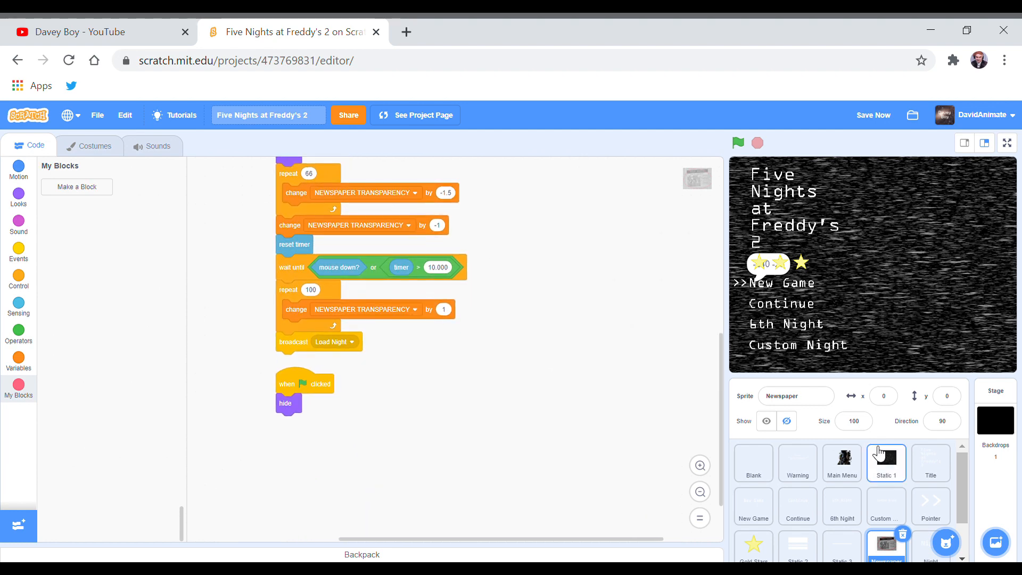
{"action": "left_click_drag", "start_coordinate": [963, 474], "coordinate": [958, 517]}
View the Night sprite, then clean up the Night Number sprite's blocks into a column.
{"action": "left_click", "coordinate": [932, 495]}
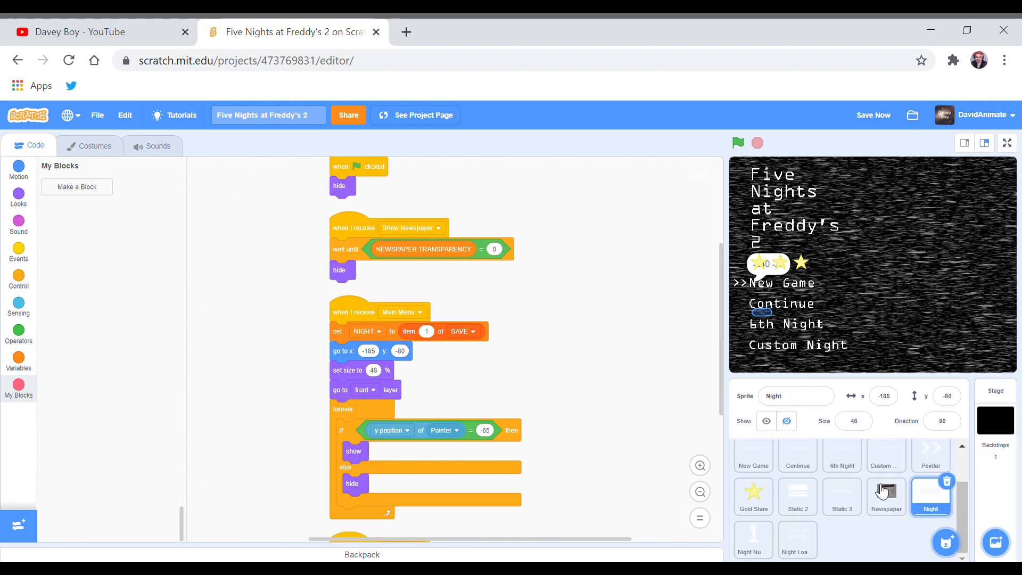
{"action": "scroll", "coordinate": [549, 383], "scroll_direction": "up", "scroll_amount": 2}
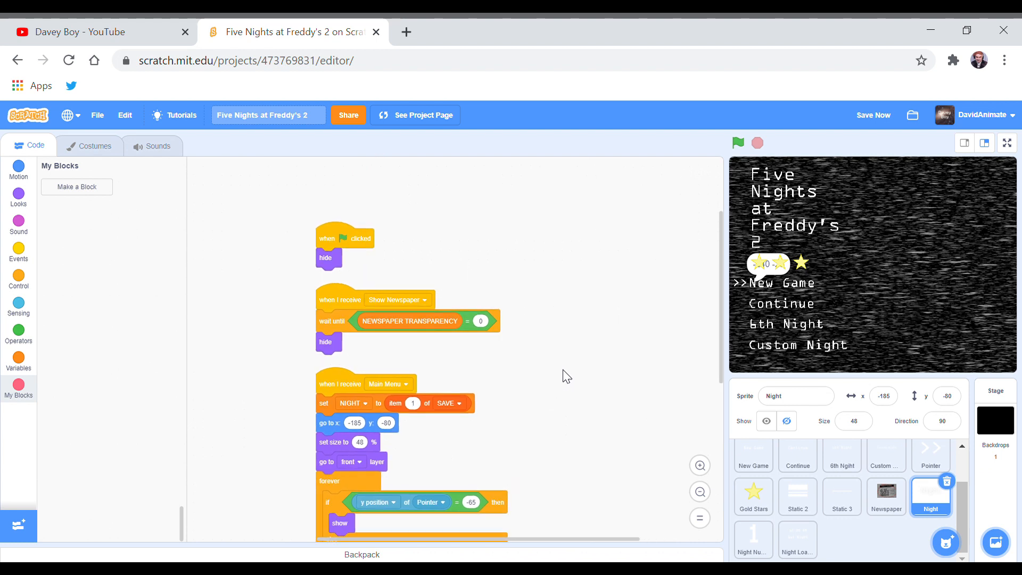
{"action": "scroll", "coordinate": [546, 383], "scroll_direction": "down", "scroll_amount": 1}
{"action": "scroll", "coordinate": [550, 344], "scroll_direction": "down", "scroll_amount": 2}
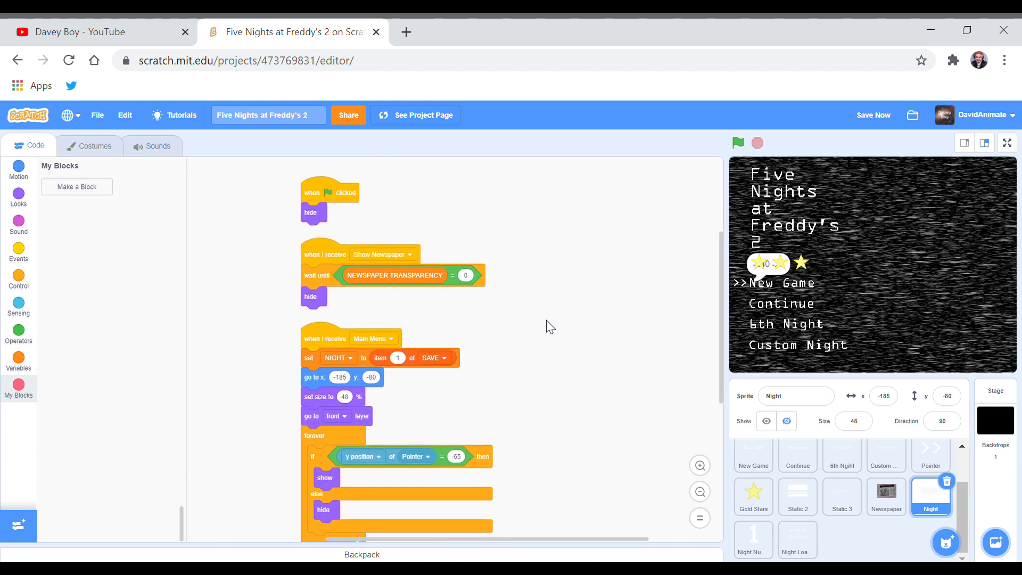
{"action": "scroll", "coordinate": [550, 336], "scroll_direction": "down", "scroll_amount": 1}
{"action": "scroll", "coordinate": [548, 287], "scroll_direction": "down", "scroll_amount": 2}
{"action": "scroll", "coordinate": [544, 200], "scroll_direction": "down", "scroll_amount": 1}
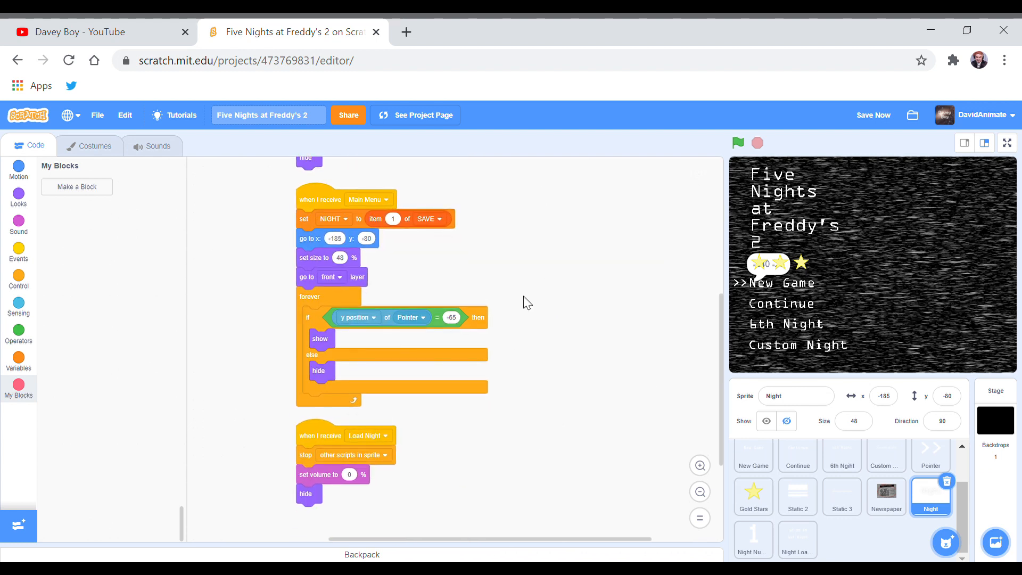
{"action": "left_click", "coordinate": [749, 542]}
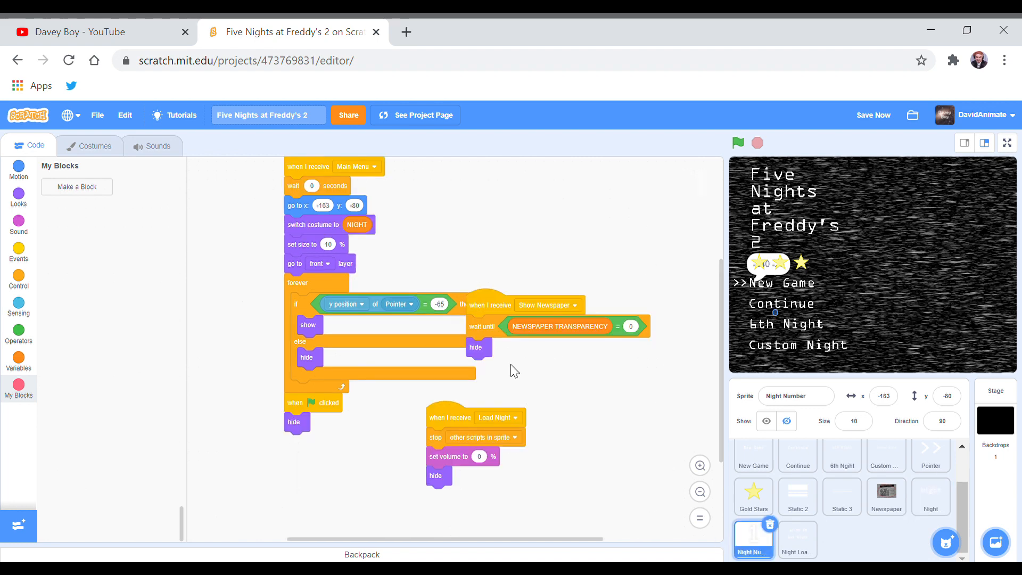
{"action": "right_click", "coordinate": [560, 228]}
{"action": "left_click", "coordinate": [583, 260]}
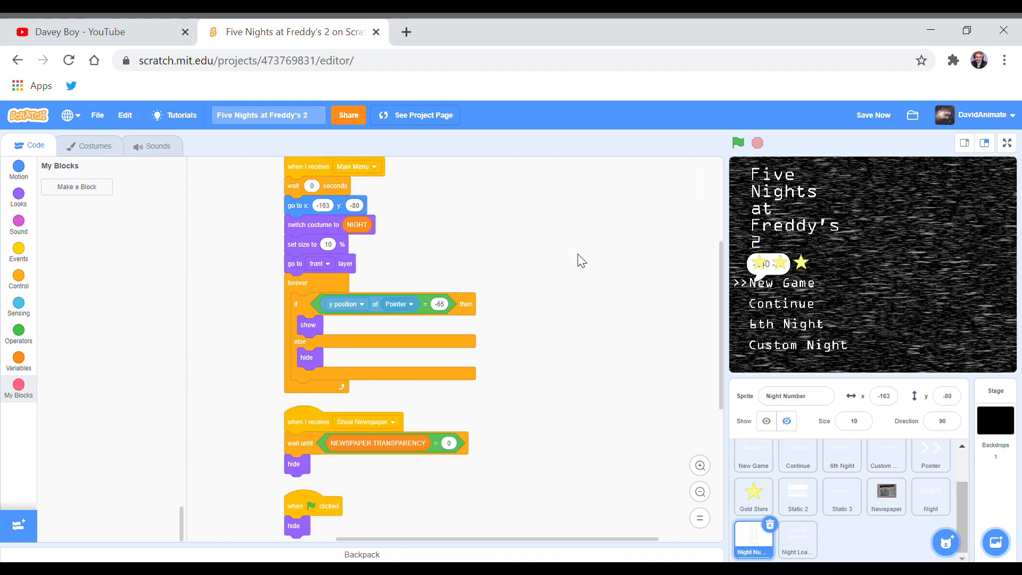
Pan Night Number's scripts to bring its Main Menu script into view.
{"action": "mouse_move", "coordinate": [460, 216]}
{"action": "left_mouse_down"}
{"action": "mouse_move", "coordinate": [465, 261]}
{"action": "mouse_move", "coordinate": [468, 172]}
{"action": "left_mouse_up"}
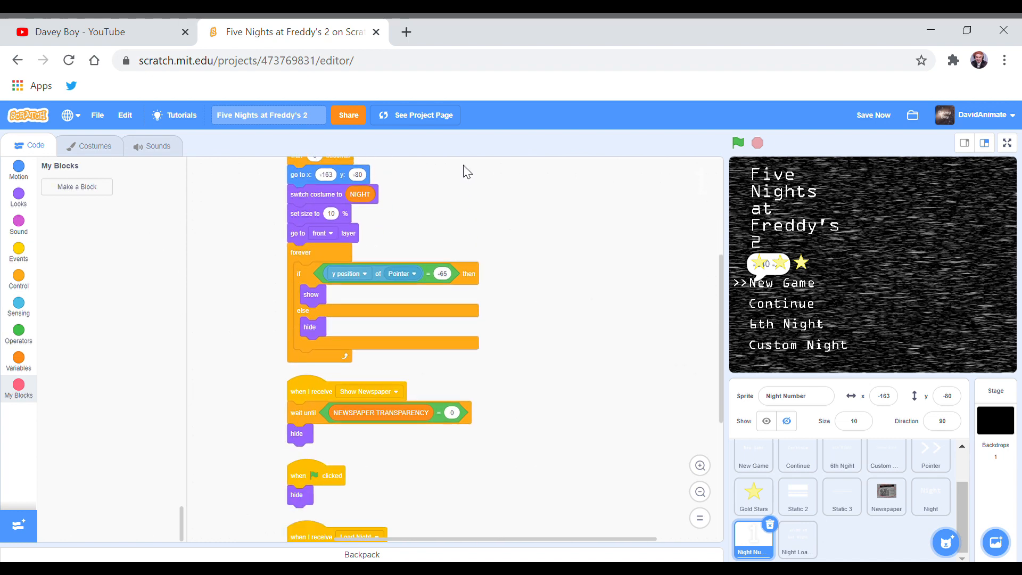
{"action": "scroll", "coordinate": [564, 358], "scroll_direction": "down", "scroll_amount": 3}
{"action": "scroll", "coordinate": [495, 310], "scroll_direction": "up", "scroll_amount": 3}
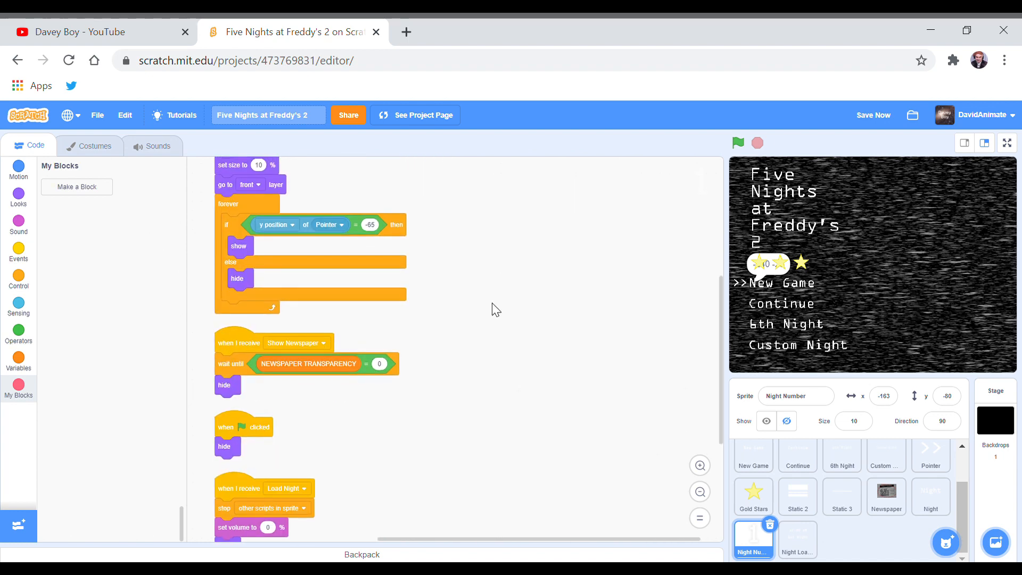
{"action": "left_click_drag", "start_coordinate": [543, 363], "coordinate": [559, 426]}
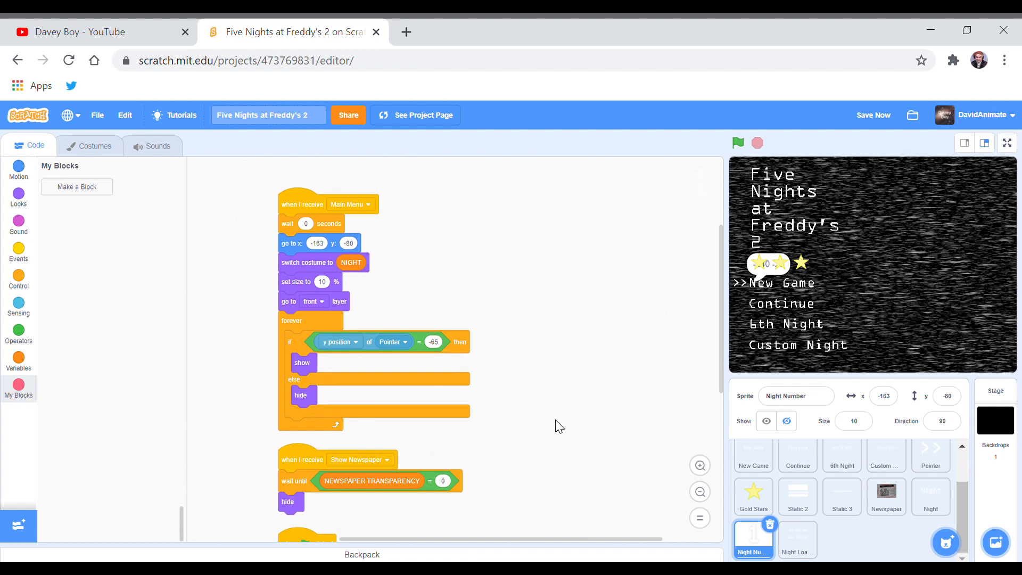
View the Night Loading Screen sprite's fade-out and Start broadcast scripts.
{"action": "left_click", "coordinate": [796, 540]}
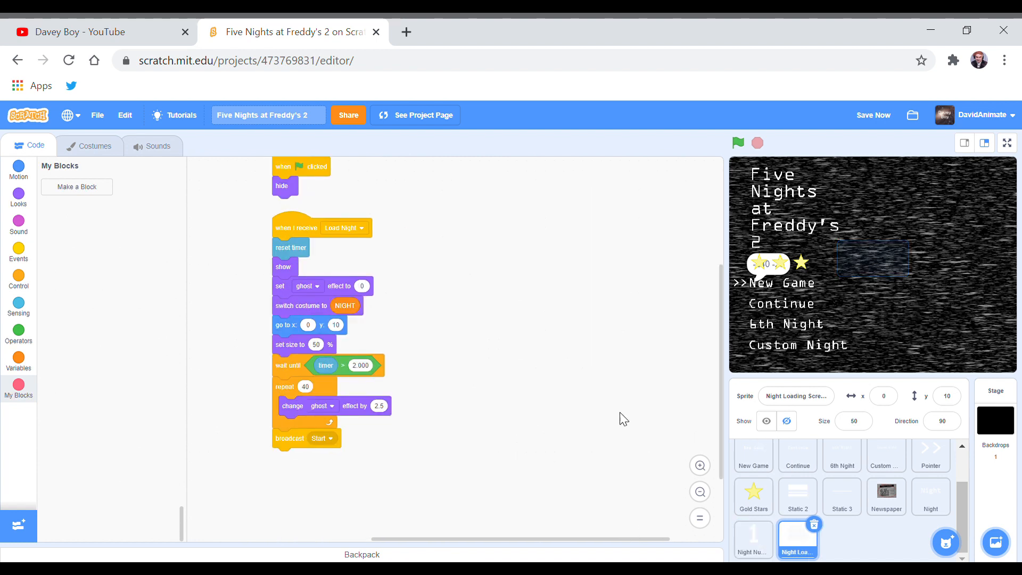
{"action": "mouse_move", "coordinate": [499, 293]}
{"action": "left_mouse_down"}
{"action": "mouse_move", "coordinate": [515, 318]}
{"action": "mouse_move", "coordinate": [525, 307]}
{"action": "left_mouse_up"}
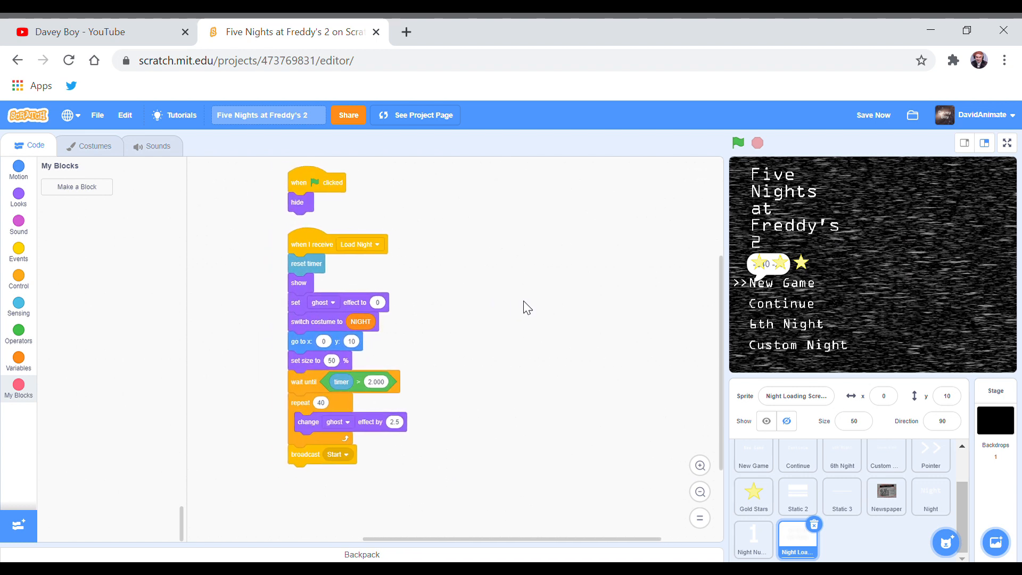
{"action": "left_click_drag", "start_coordinate": [525, 308], "coordinate": [457, 328]}
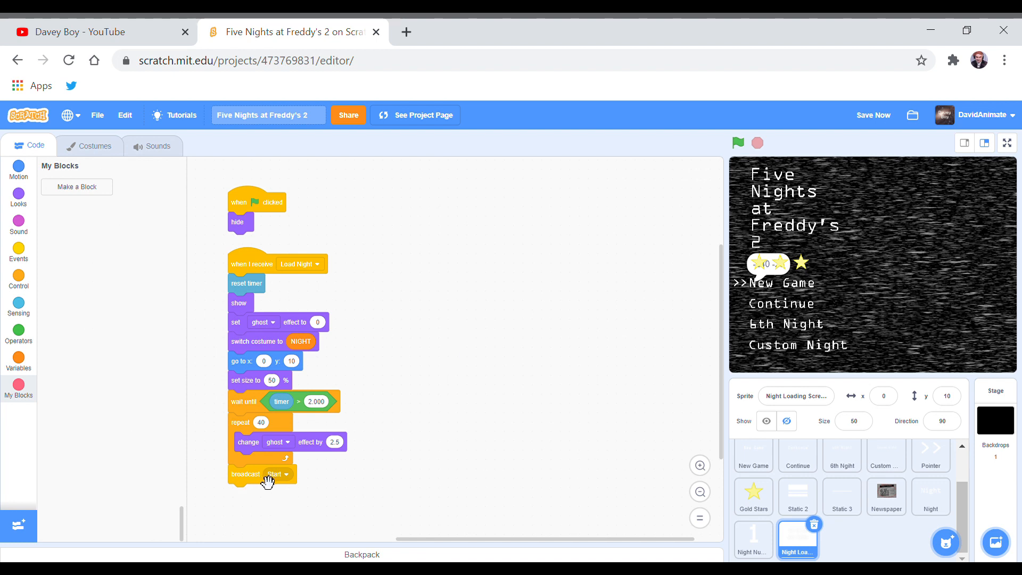
Clean up the Stage's GAME STATUS scripts into a column and review the Main Menu script.
{"action": "left_click", "coordinate": [996, 420]}
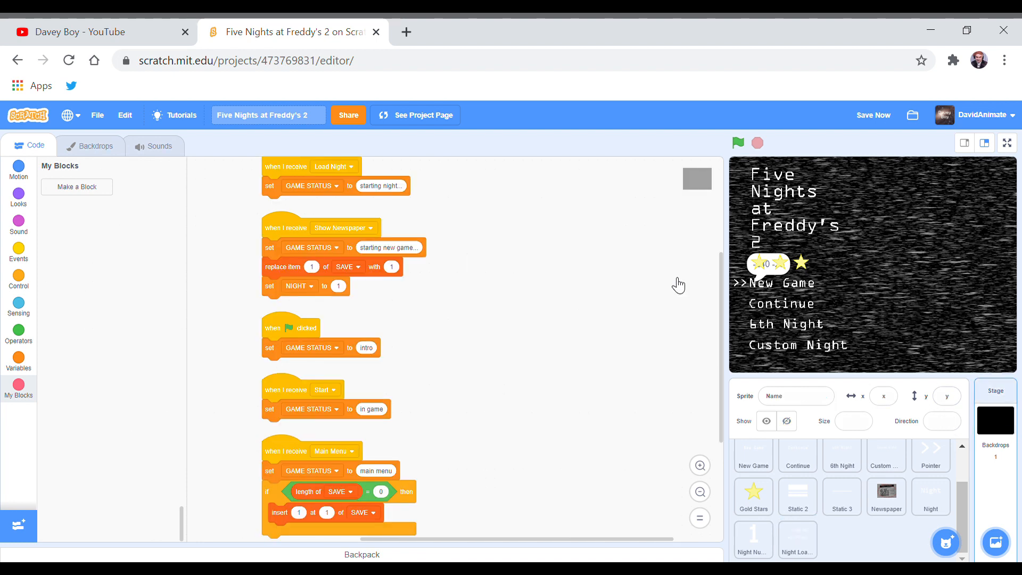
{"action": "scroll", "coordinate": [488, 336], "scroll_direction": "up", "scroll_amount": 2}
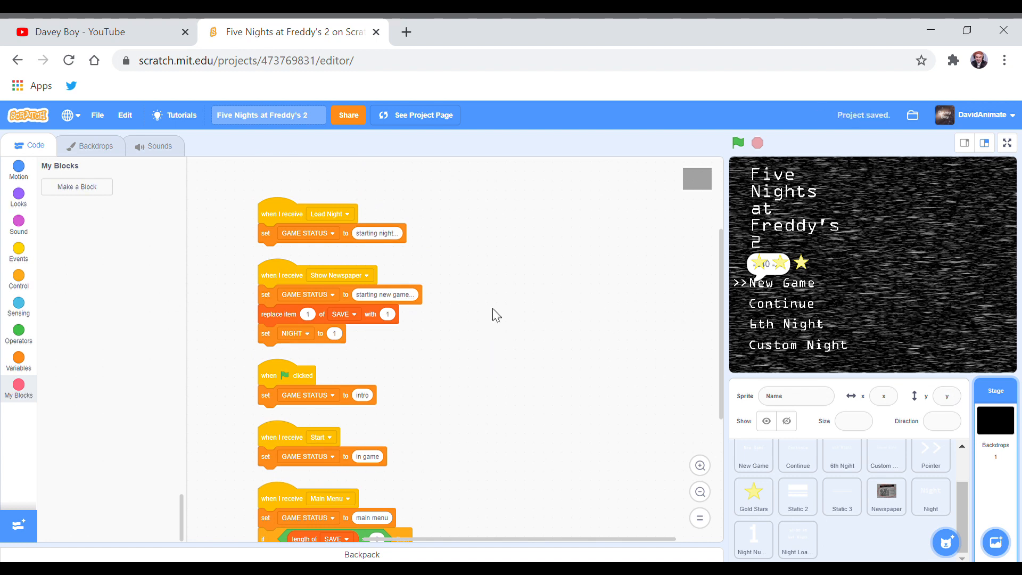
{"action": "scroll", "coordinate": [494, 314], "scroll_direction": "up", "scroll_amount": 1}
{"action": "right_click", "coordinate": [499, 296]}
{"action": "left_click", "coordinate": [519, 330]}
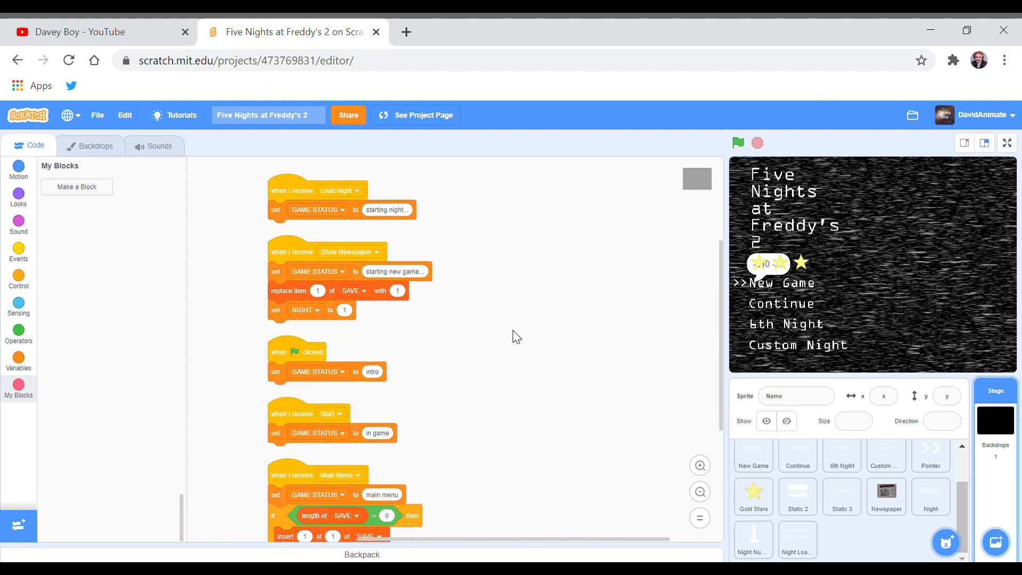
{"action": "mouse_move", "coordinate": [502, 334]}
{"action": "left_mouse_down"}
{"action": "mouse_move", "coordinate": [491, 264]}
{"action": "mouse_move", "coordinate": [541, 357]}
{"action": "left_mouse_up"}
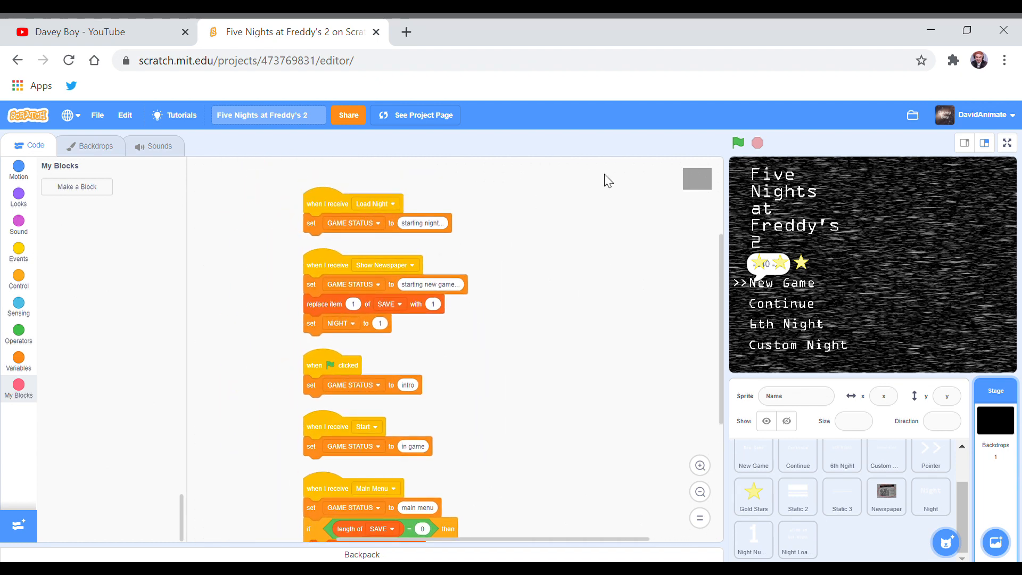
{"action": "left_click_drag", "start_coordinate": [619, 193], "coordinate": [582, 134]}
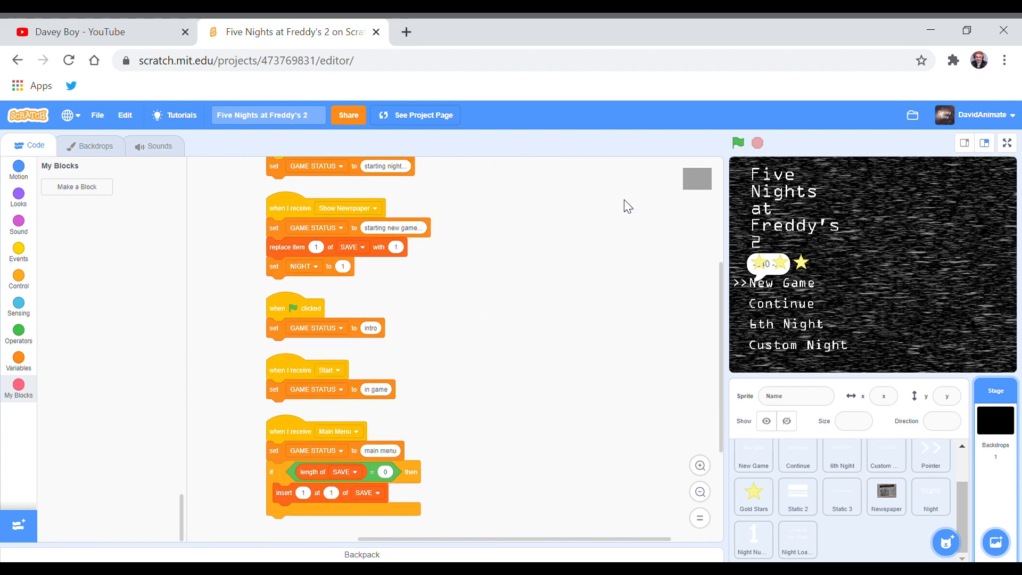
Run the game fullscreen and restart it from the warning screen with the green flag.
{"action": "left_click", "coordinate": [1007, 144]}
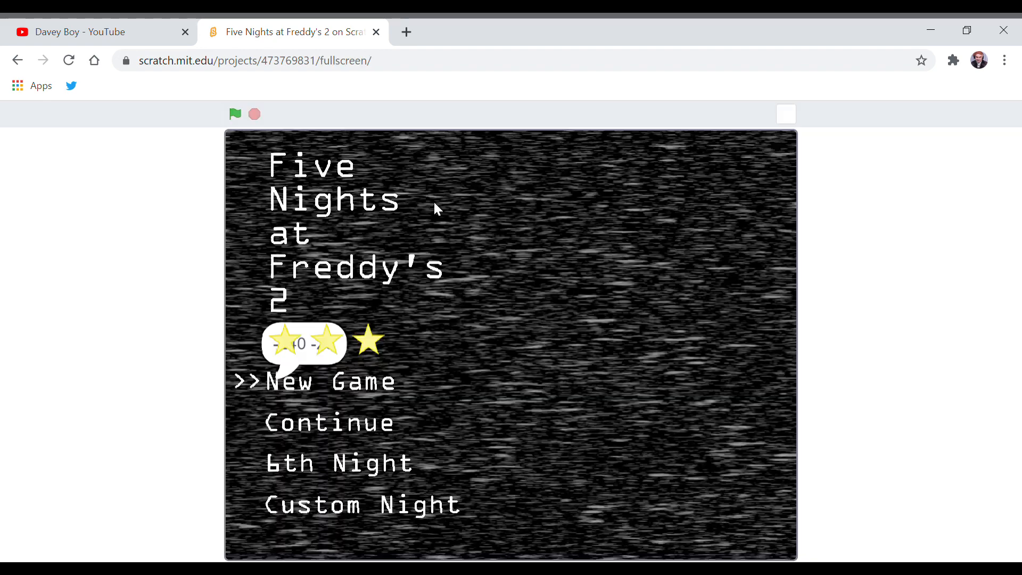
{"action": "left_click", "coordinate": [235, 114]}
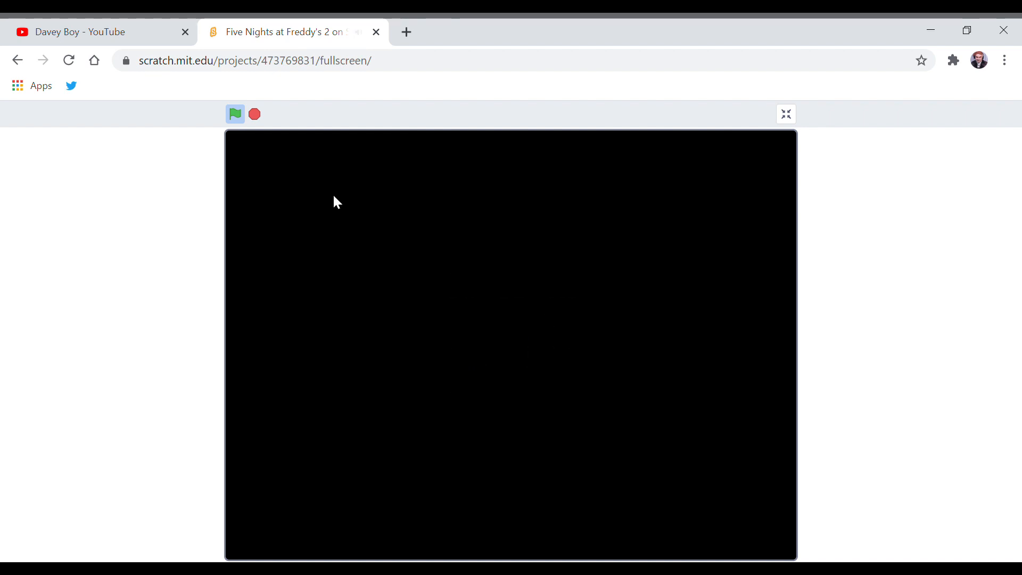
Playtest the menu's Continue and 6th Night options, restarting between each.
{"action": "left_click", "coordinate": [235, 114]}
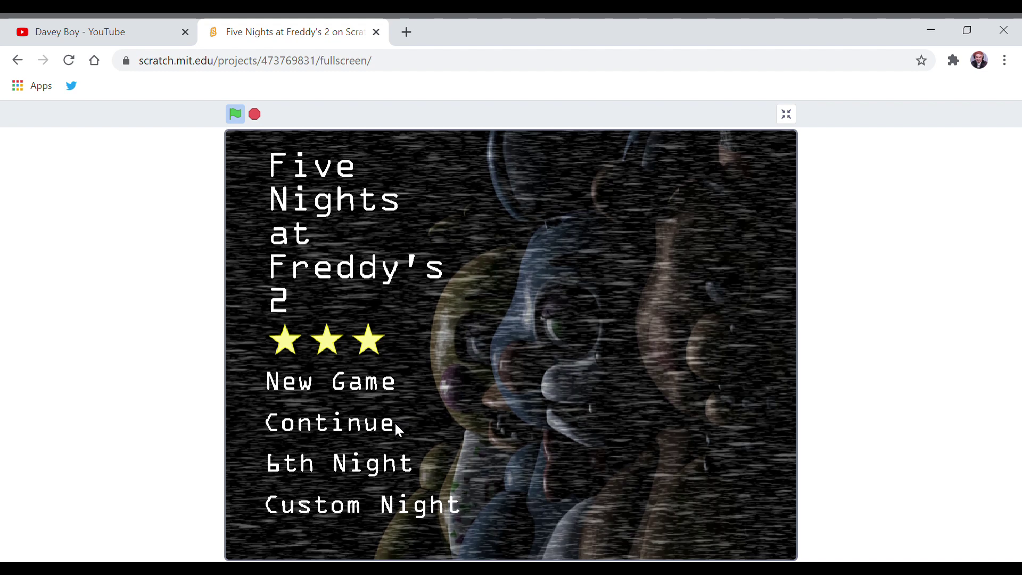
{"action": "left_click", "coordinate": [395, 422]}
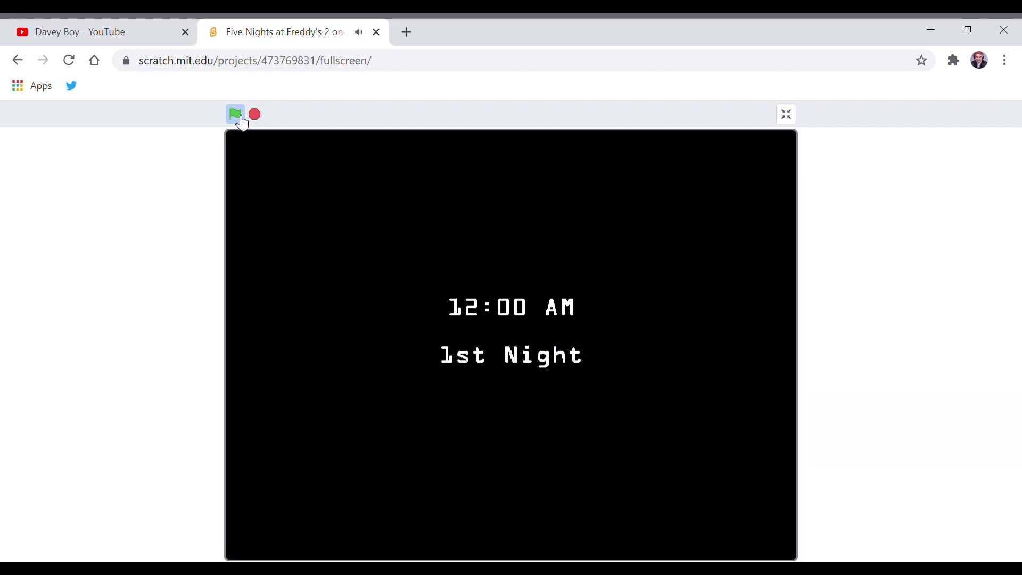
{"action": "left_click", "coordinate": [235, 114]}
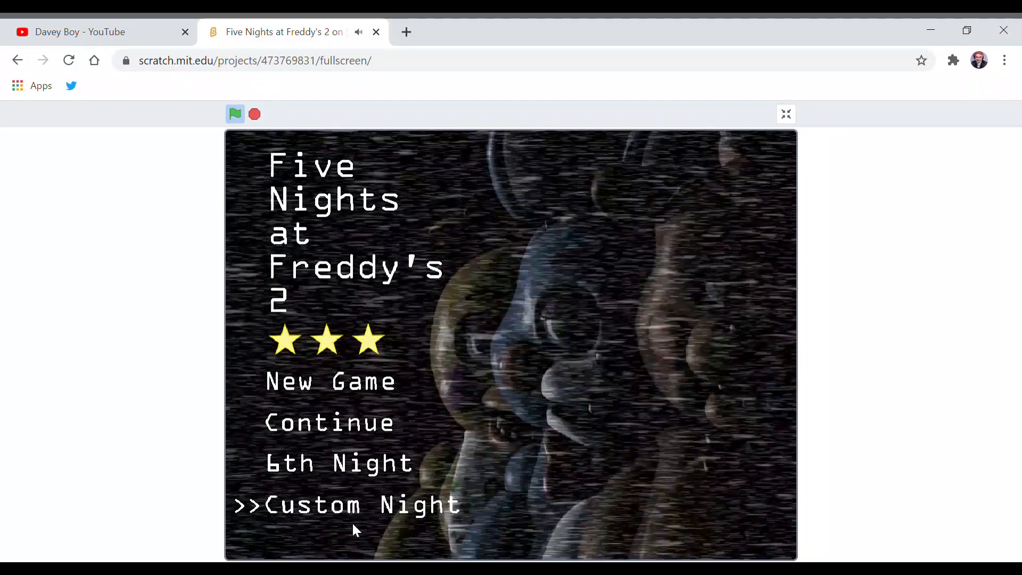
{"action": "left_click", "coordinate": [235, 114]}
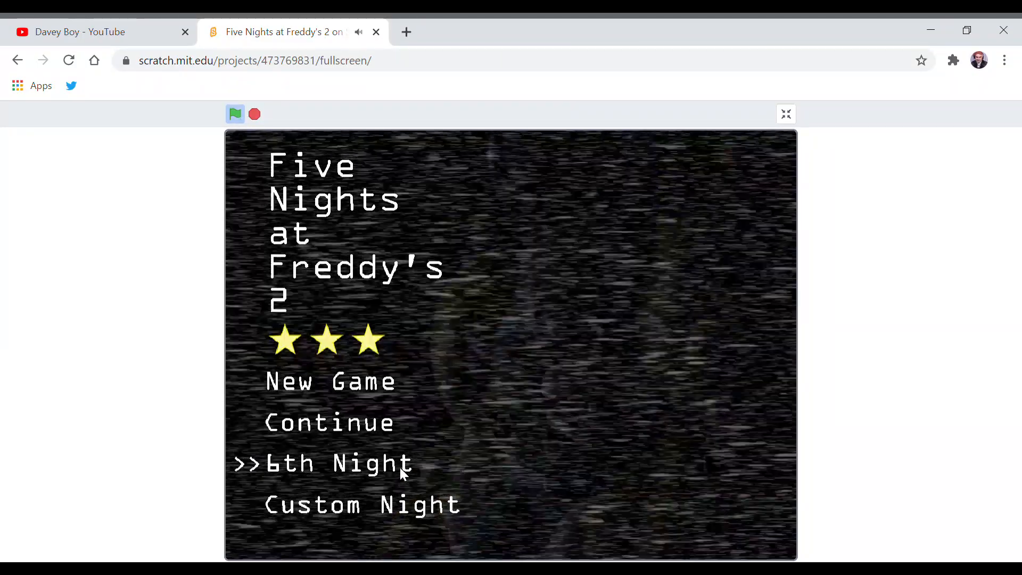
{"action": "left_click", "coordinate": [406, 463]}
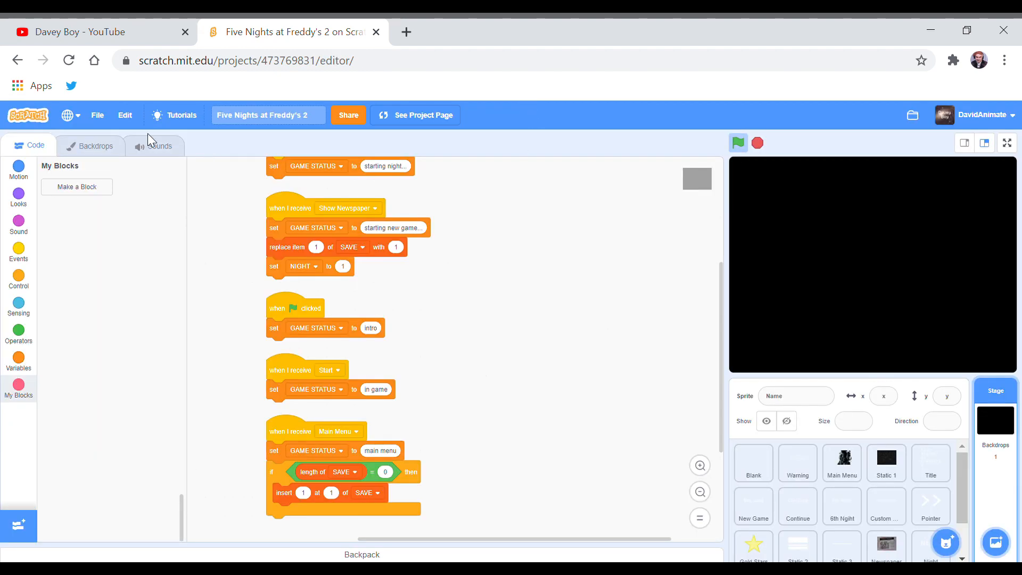
Save the project via File > Save now and bring the Load Night receiver to the top.
{"action": "left_click", "coordinate": [98, 115]}
{"action": "left_click", "coordinate": [116, 161]}
{"action": "left_click_drag", "start_coordinate": [721, 280], "coordinate": [707, 200]}
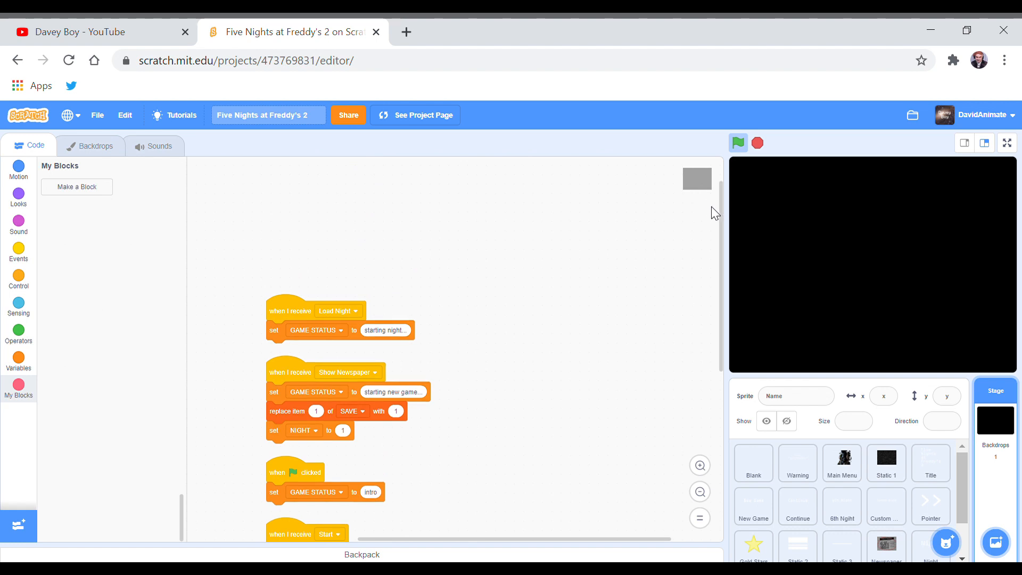
{"action": "scroll", "coordinate": [955, 501], "scroll_direction": "down", "scroll_amount": 1}
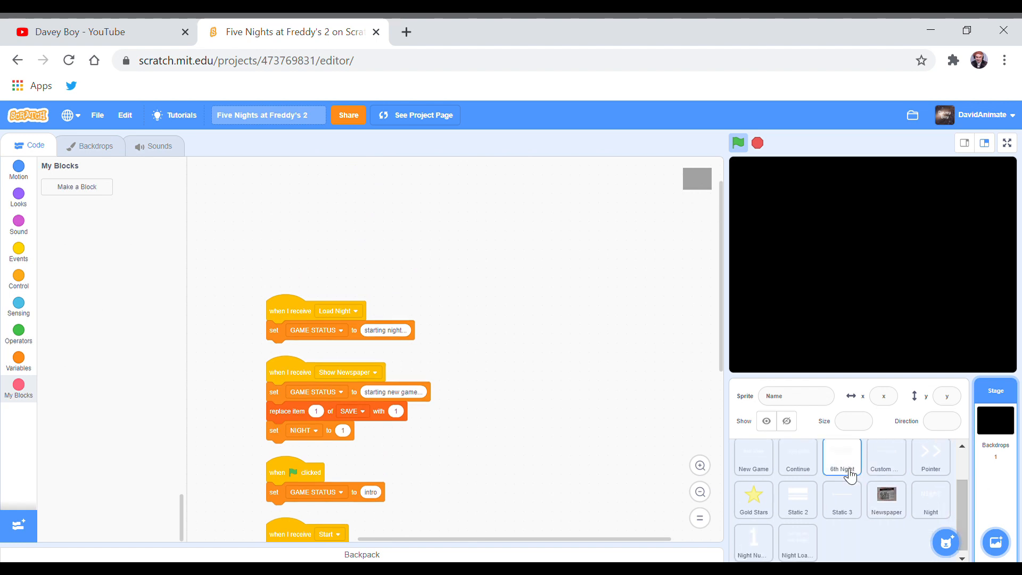
Browse the Night Loading Screen, Static 2 and Static 3 sprites, then select the Warning sprite.
{"action": "left_click", "coordinate": [842, 502]}
{"action": "left_click", "coordinate": [797, 545]}
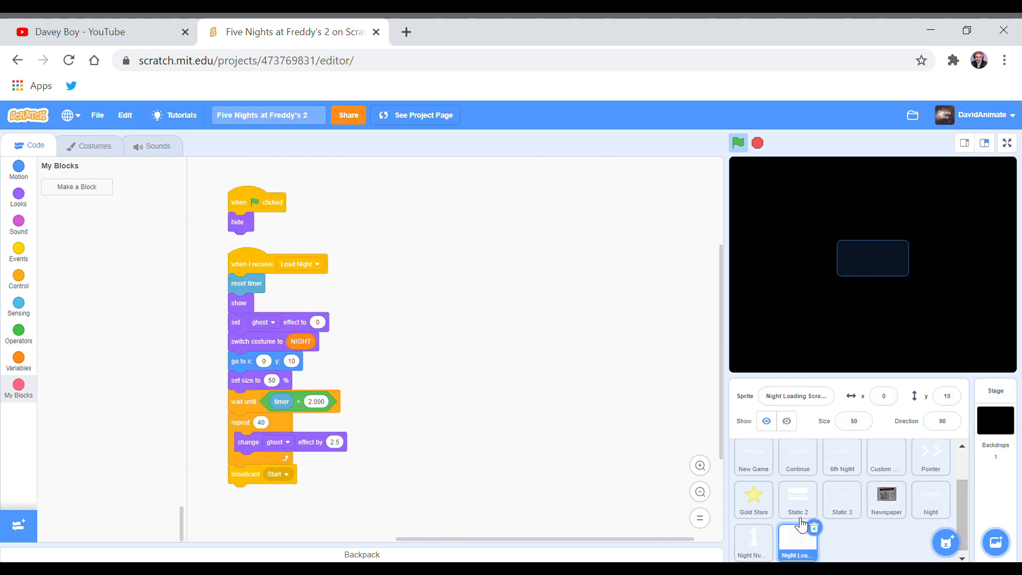
{"action": "left_click", "coordinate": [798, 511]}
{"action": "left_click", "coordinate": [844, 503]}
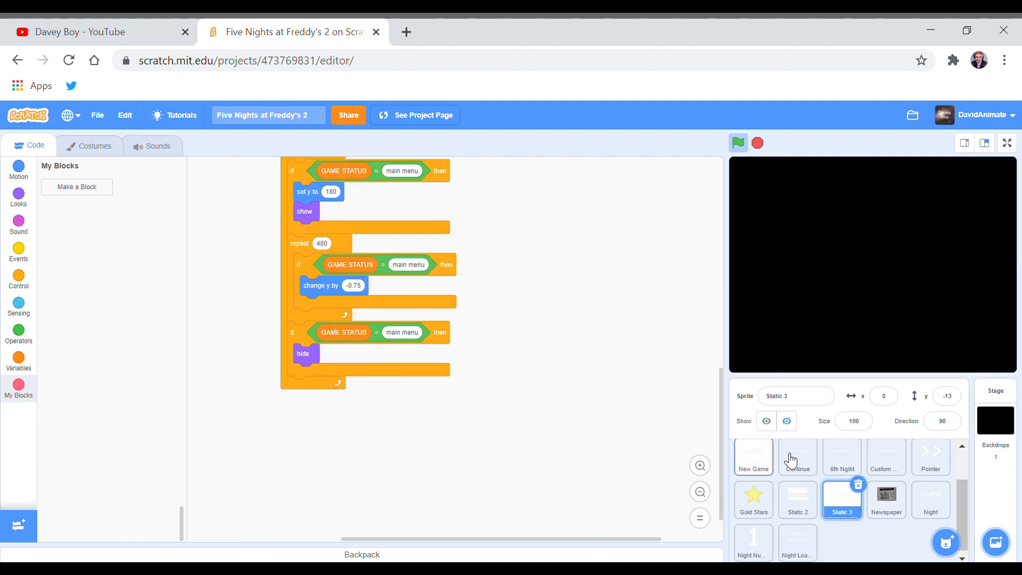
{"action": "scroll", "coordinate": [879, 495], "scroll_direction": "up", "scroll_amount": 1}
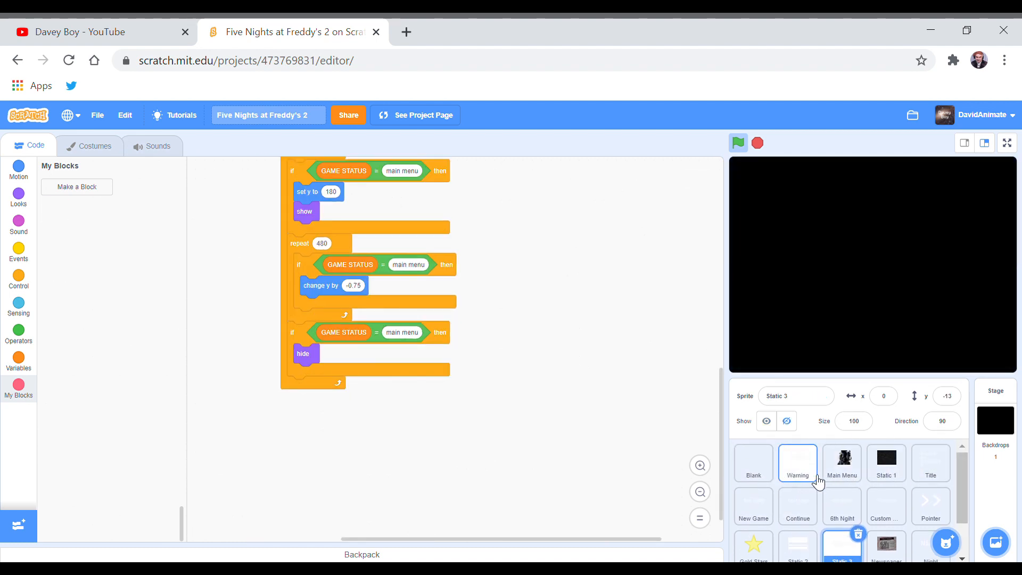
{"action": "left_click", "coordinate": [799, 463]}
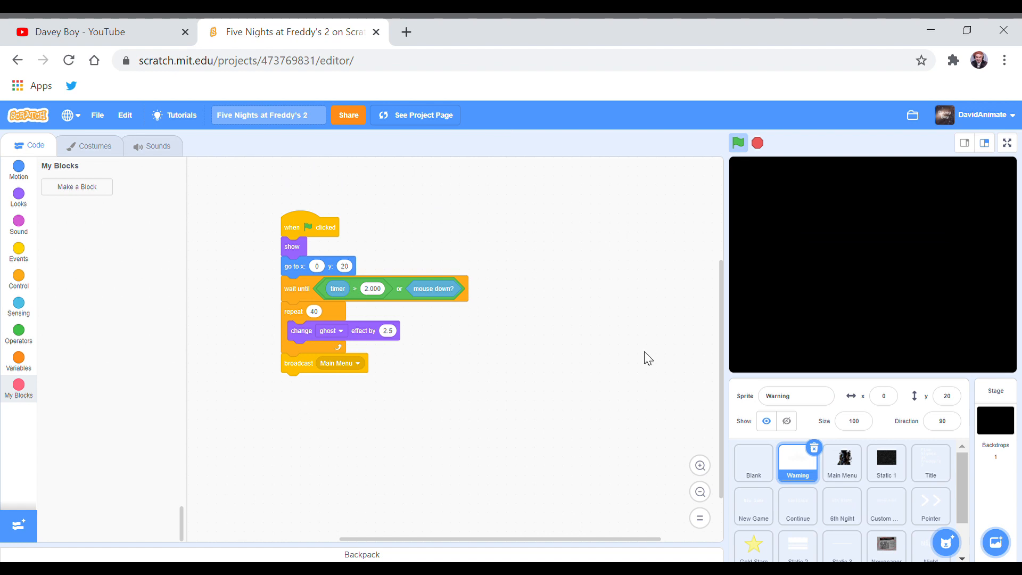